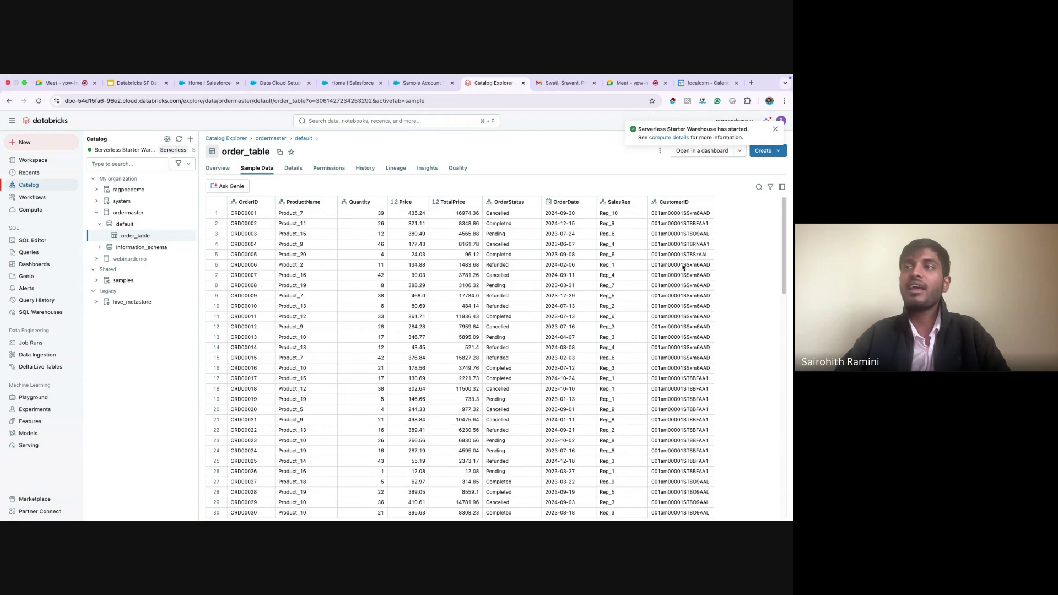
- Review the sample data of order_table in the Databricks ordermaster catalog
{"action": "scroll", "coordinate": [683, 267], "scroll_direction": "down", "scroll_amount": 1}
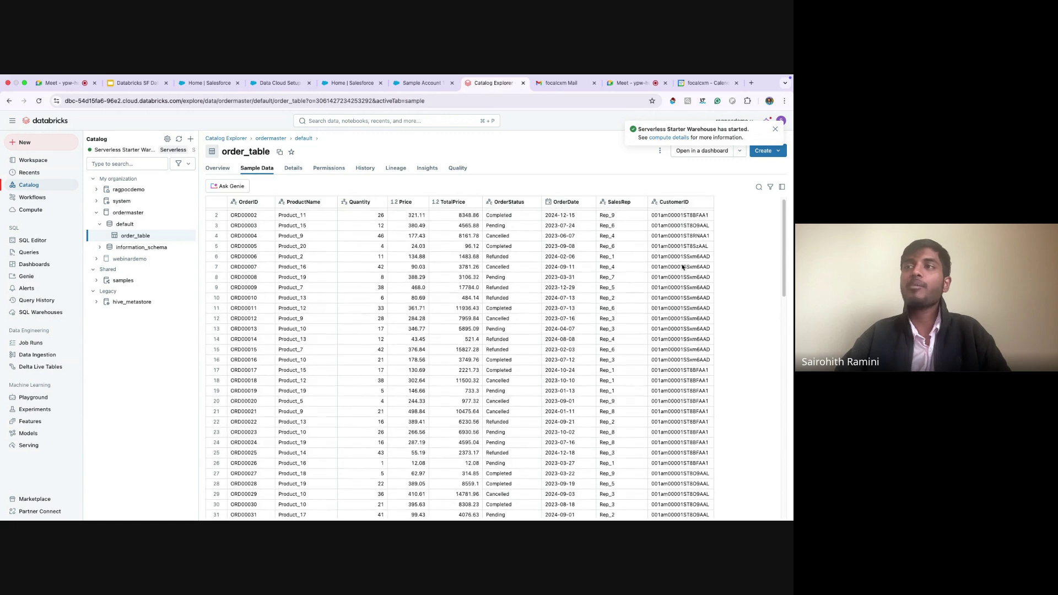
{"action": "scroll", "coordinate": [683, 267], "scroll_direction": "up", "scroll_amount": 1}
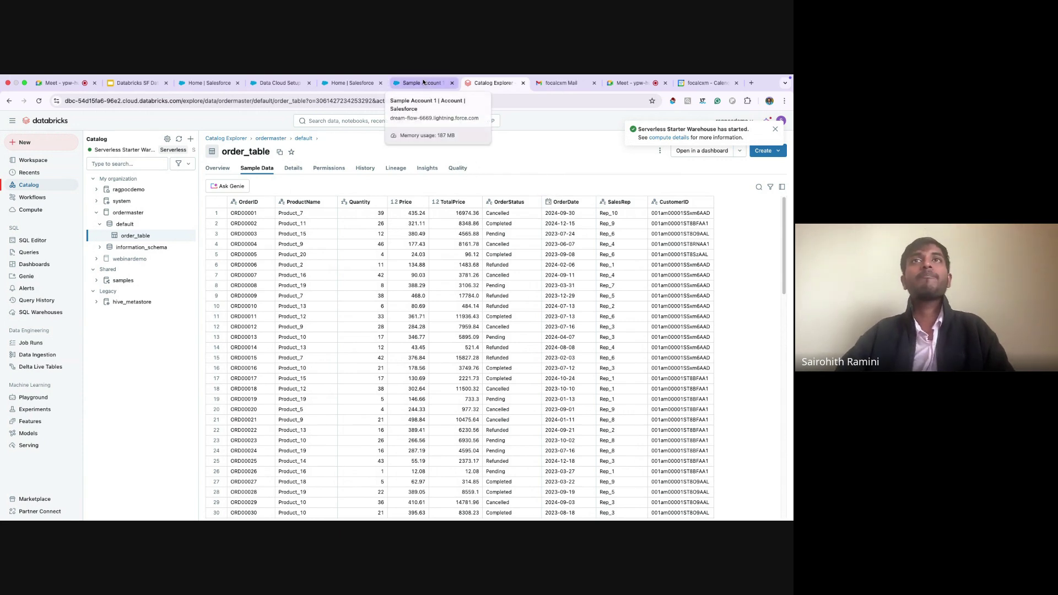
{"action": "left_click", "coordinate": [357, 84]}
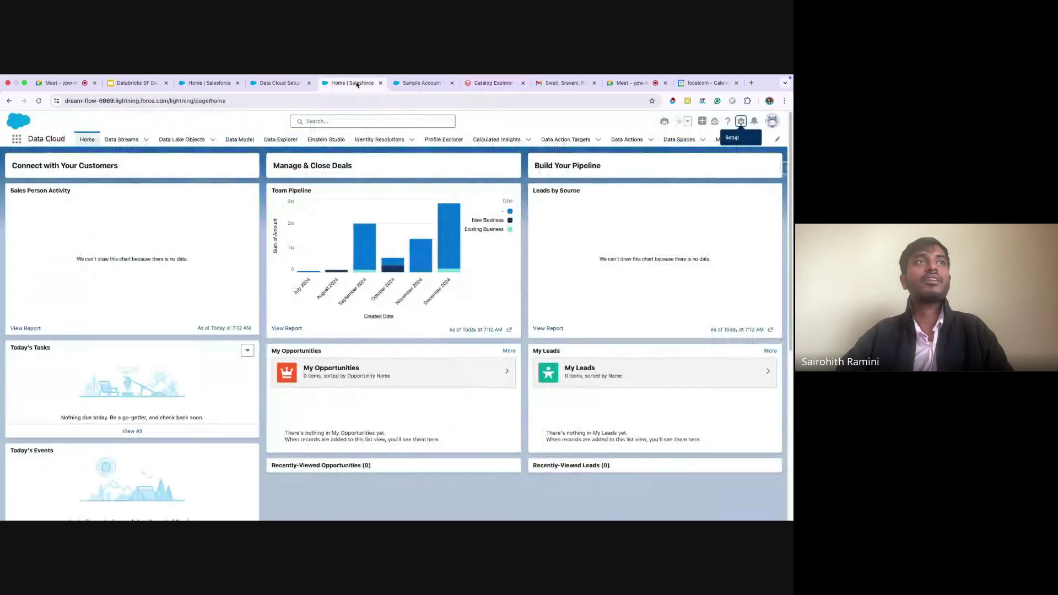
{"action": "left_click", "coordinate": [479, 83]}
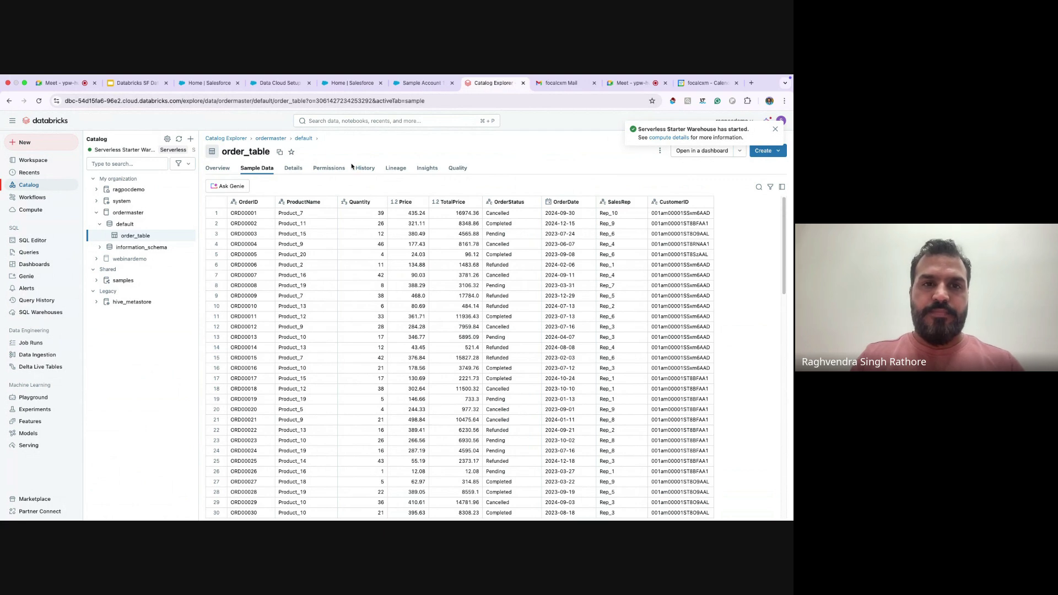
- Switch to Salesforce and open the Data Cloud app from Data Cloud Setup
{"action": "left_click", "coordinate": [275, 85]}
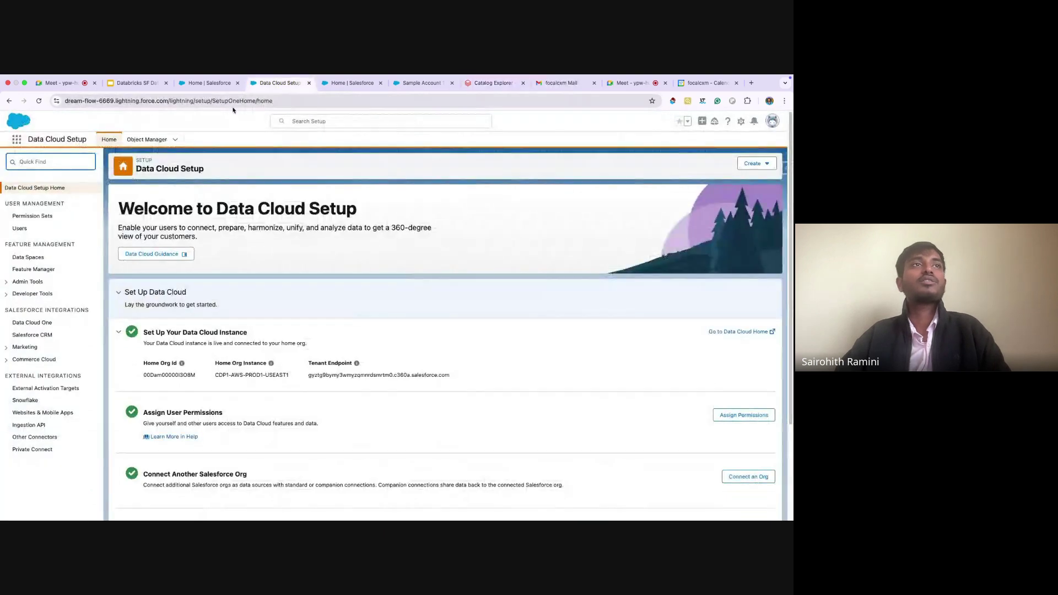
{"action": "left_click", "coordinate": [16, 141]}
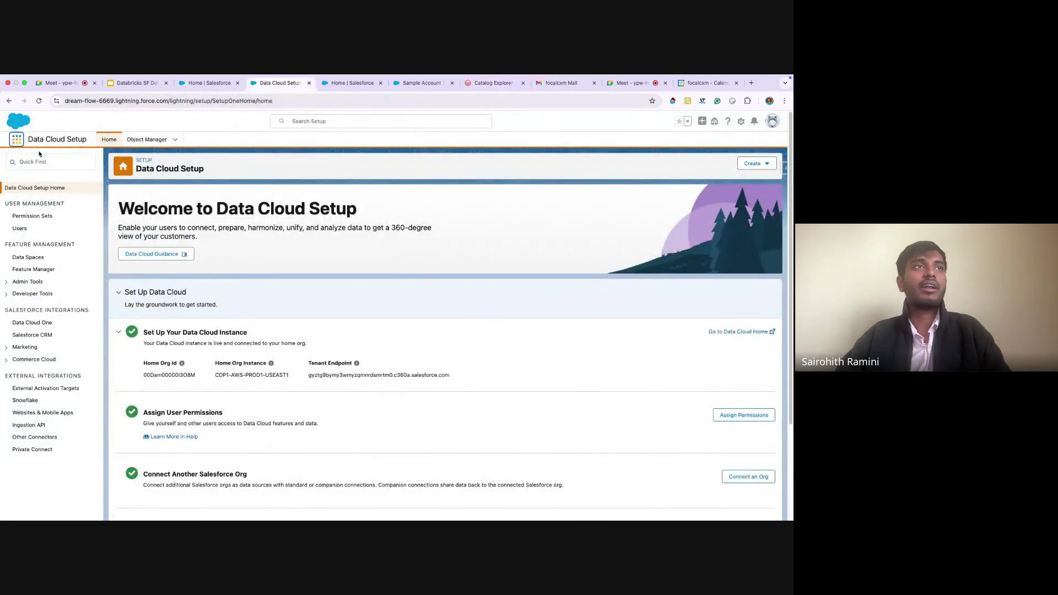
{"action": "type", "text": "data"}
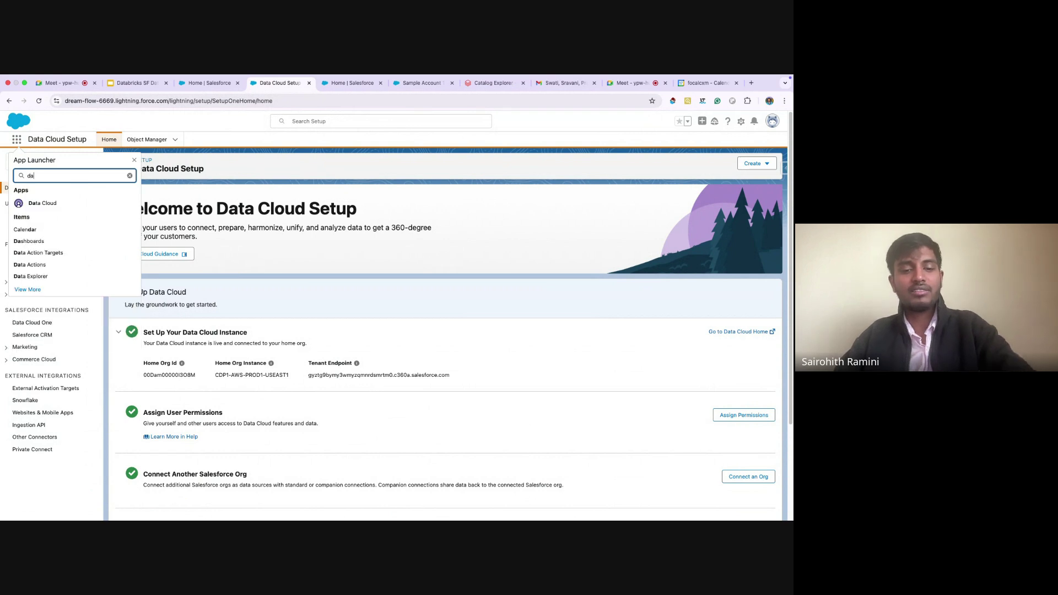
{"action": "left_click", "coordinate": [50, 208]}
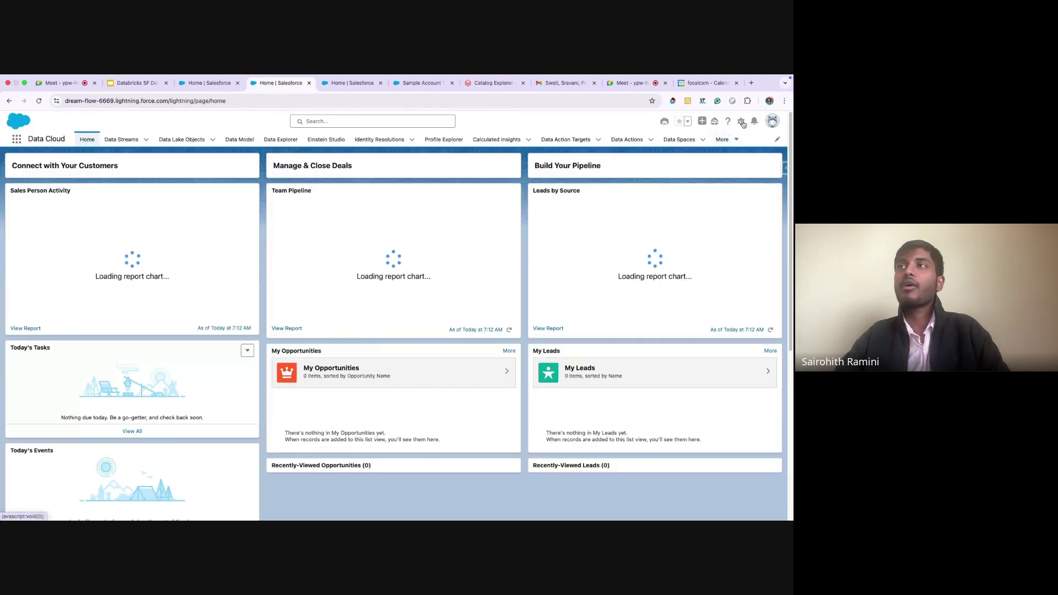
- Go to Data Cloud Setup, find Other Connectors by searching for "connectors", and view the details of Databricks_Connection
{"action": "left_click", "coordinate": [742, 122]}
{"action": "left_click", "coordinate": [720, 187]}
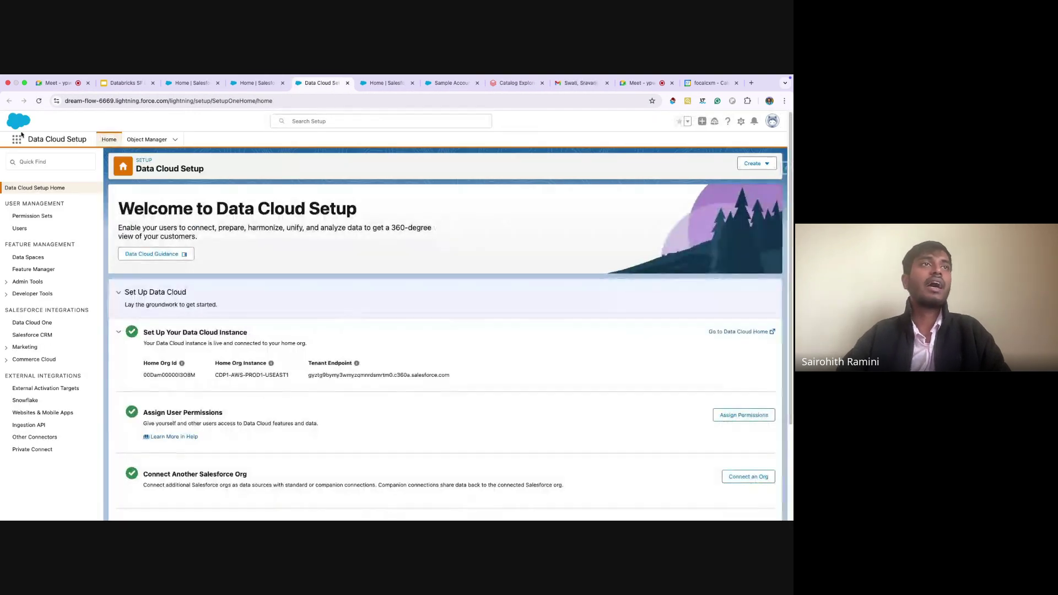
{"action": "left_click", "coordinate": [32, 157]}
{"action": "type", "text": "c"}
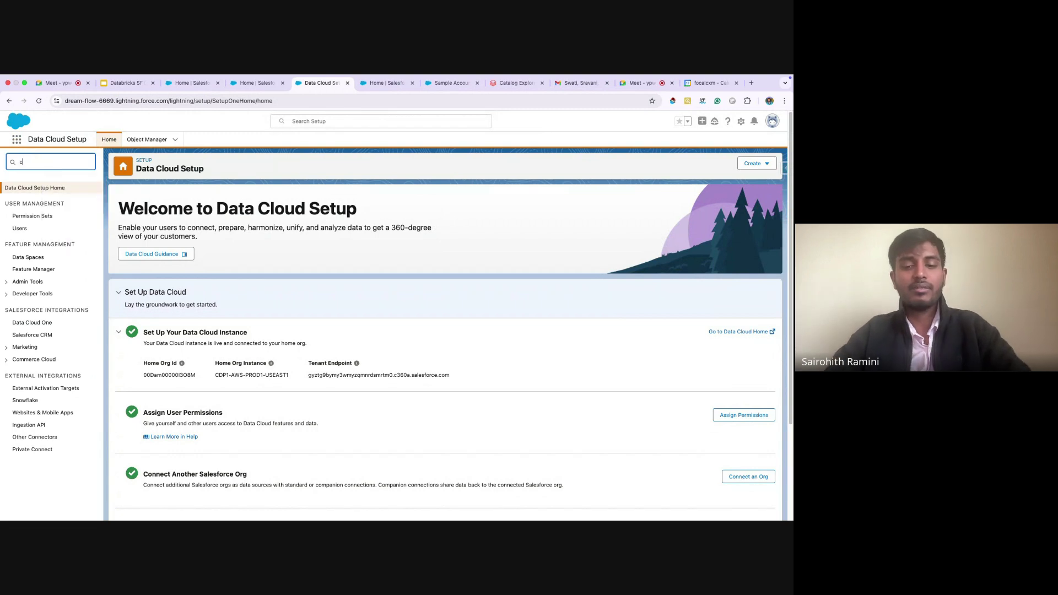
{"action": "type", "text": "onnect"}
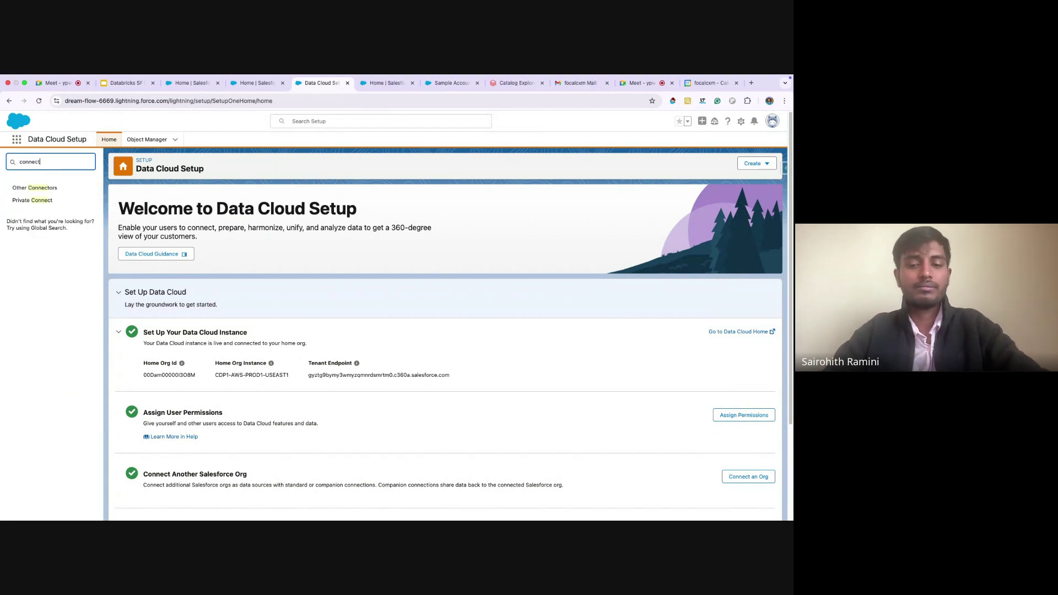
{"action": "type", "text": "ors"}
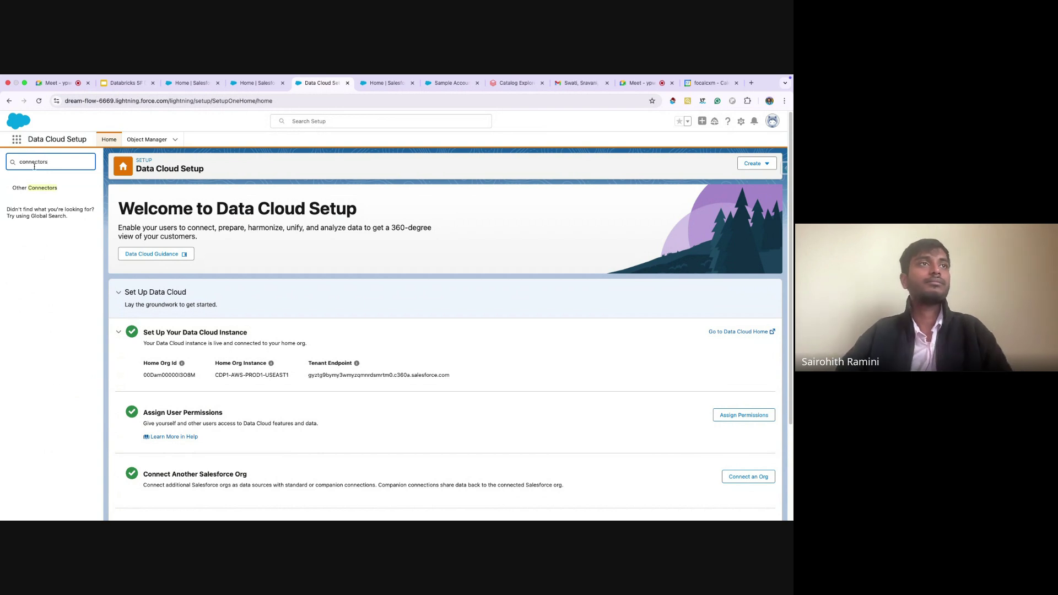
{"action": "left_click", "coordinate": [41, 191]}
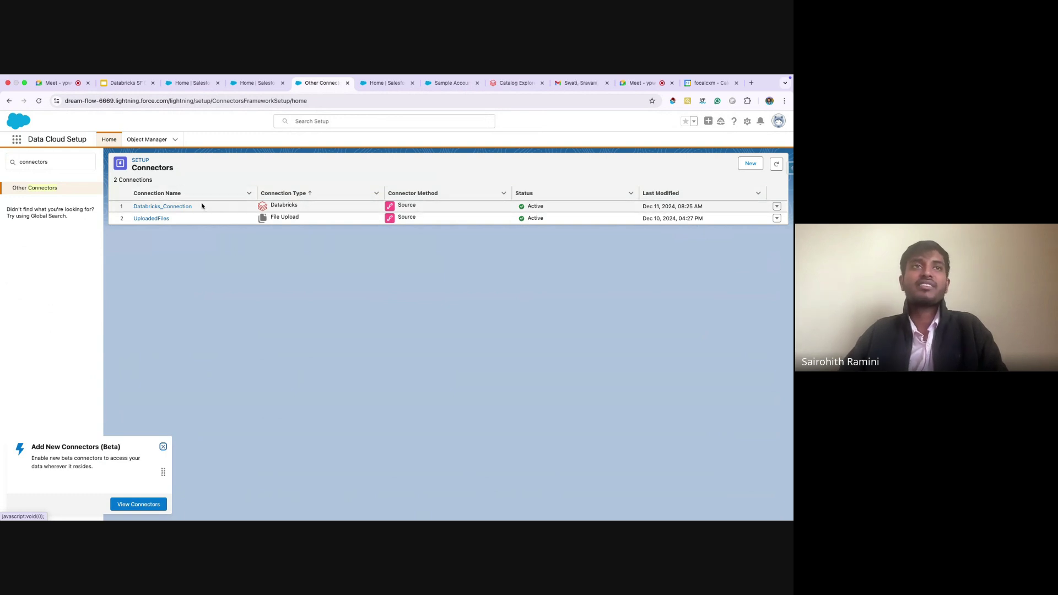
{"action": "left_click", "coordinate": [176, 207]}
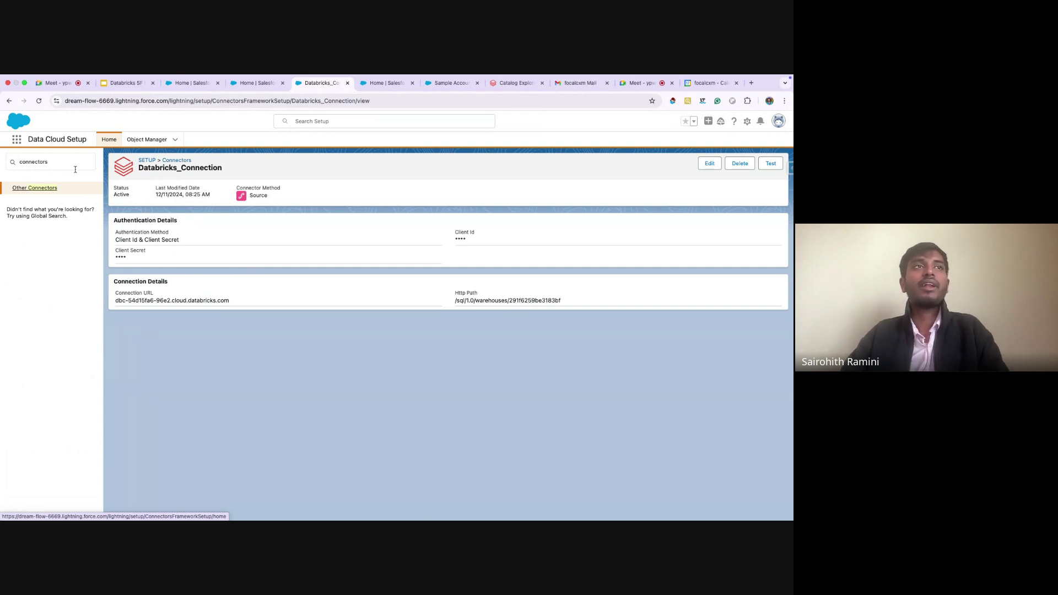
- Return to the Data Cloud app and open its Data Streams list
{"action": "left_click", "coordinate": [16, 140]}
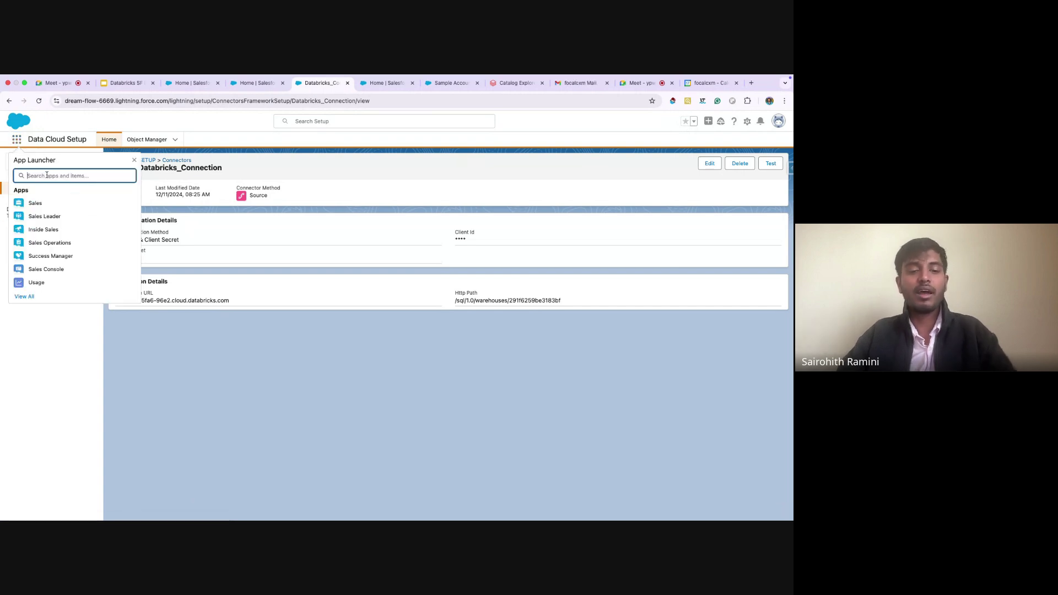
{"action": "type", "text": "dat c"}
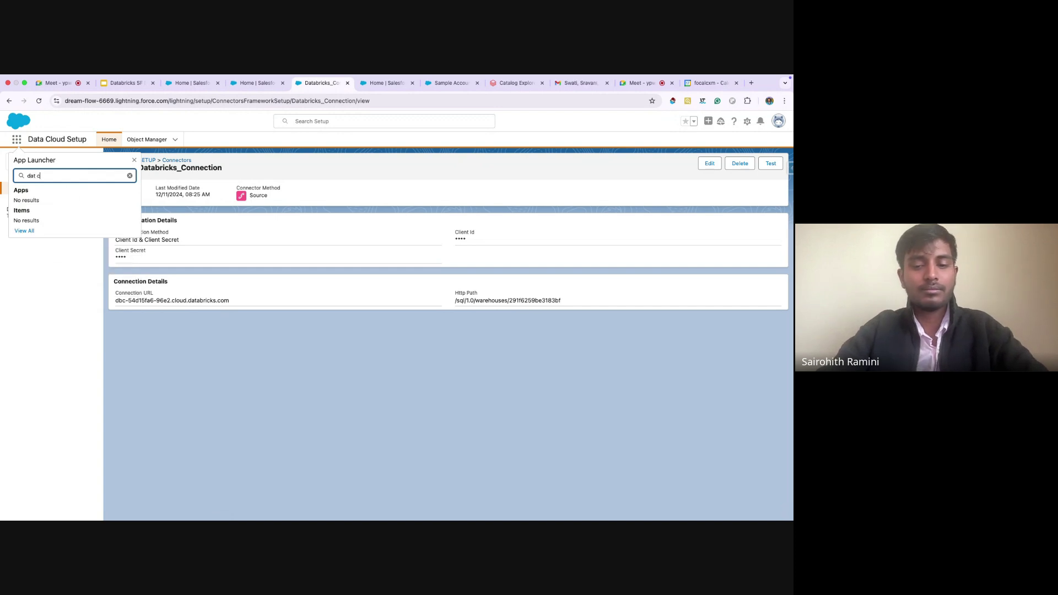
{"action": "type", "text": "loud"}
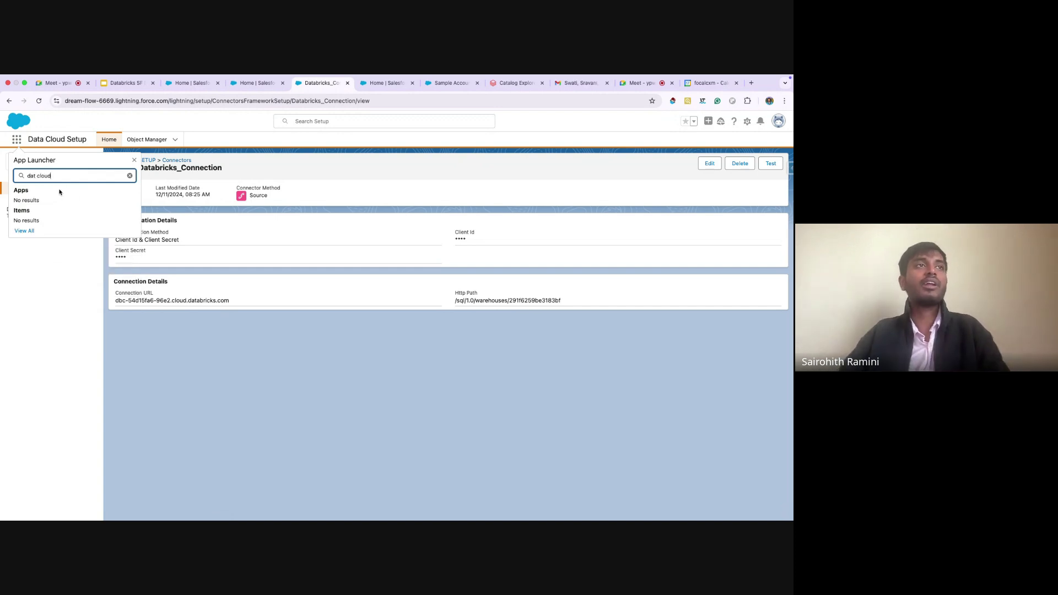
{"action": "key", "text": "BackSpace"}
{"action": "key", "text": "BackSpace"}
{"action": "key", "text": "BackSpace"}
{"action": "key", "text": "BackSpace"}
{"action": "key", "text": "BackSpace"}
{"action": "key", "text": "BackSpace"}
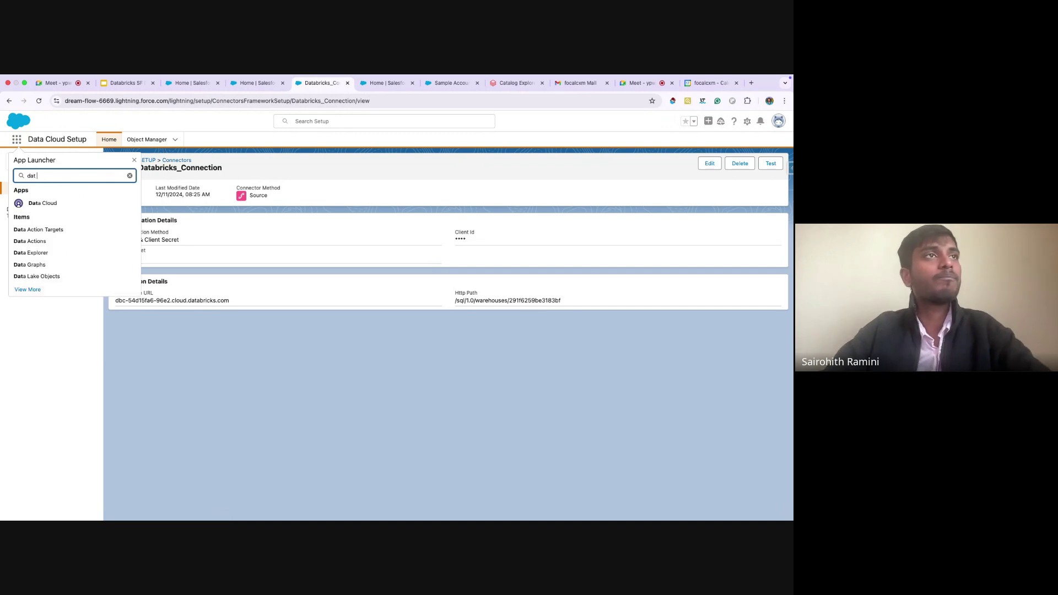
{"action": "left_click", "coordinate": [59, 204]}
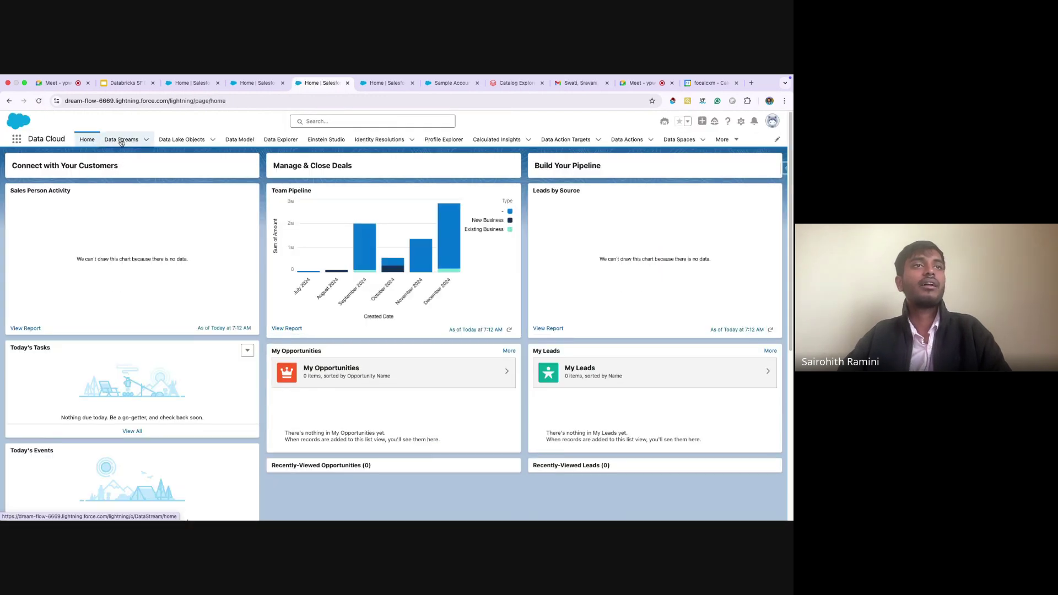
{"action": "left_click", "coordinate": [122, 140]}
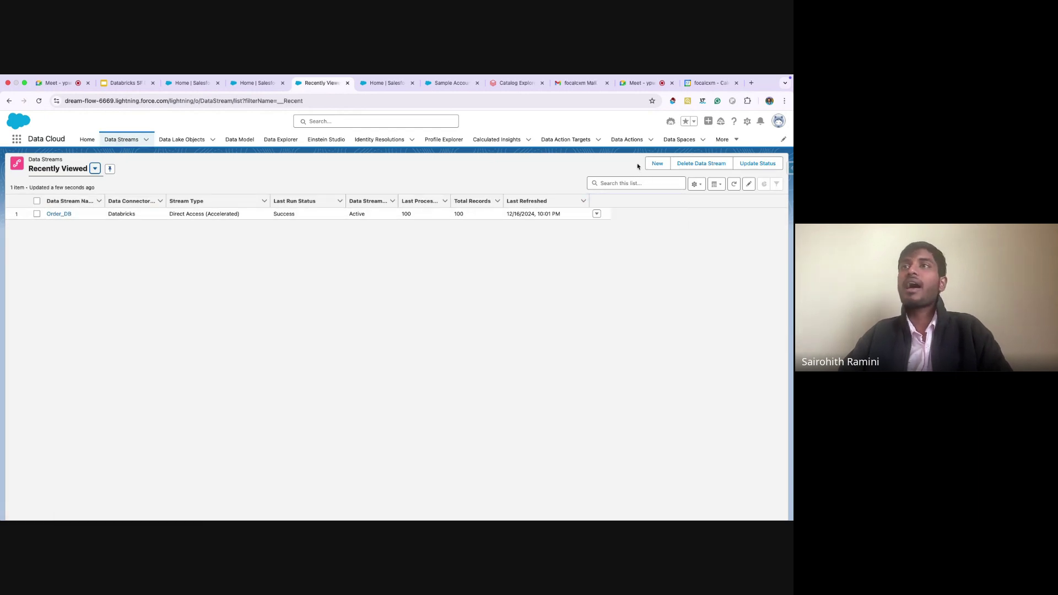
- Start a new data stream using the beta Databricks source that ingests data from a Databricks Lakehouse
{"action": "left_click", "coordinate": [657, 164]}
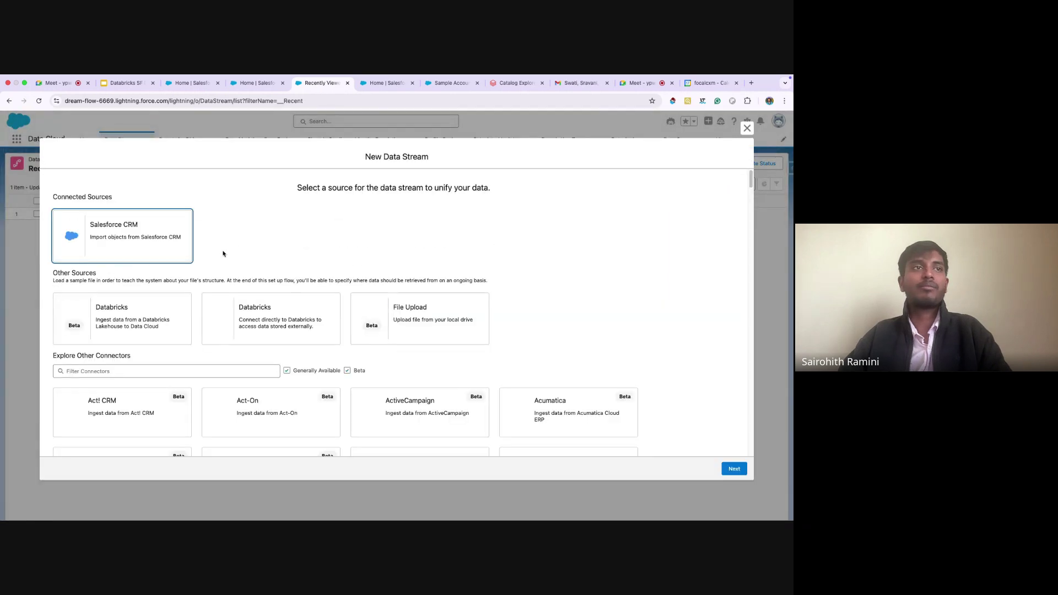
{"action": "left_click", "coordinate": [145, 311]}
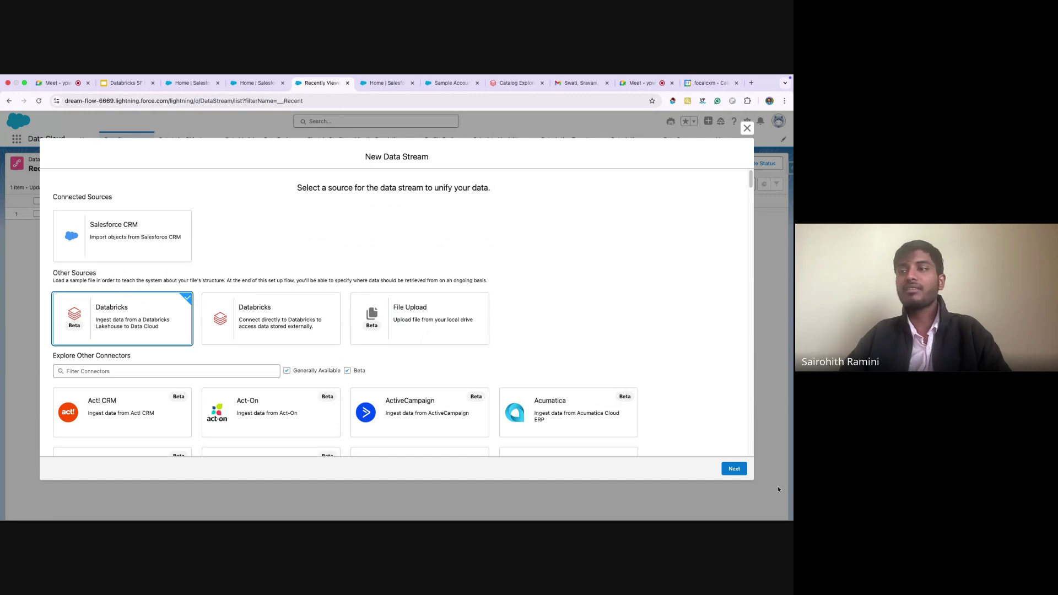
{"action": "left_click", "coordinate": [734, 468]}
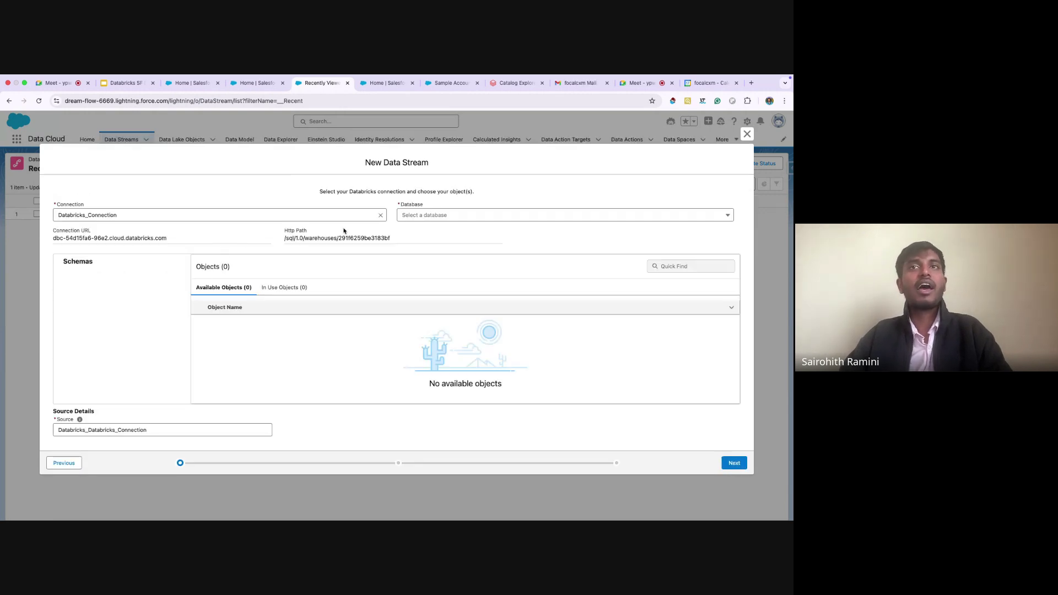
- Choose the ordermaster database, the default schema and the order_table object as the new data stream's source
{"action": "left_click", "coordinate": [427, 219]}
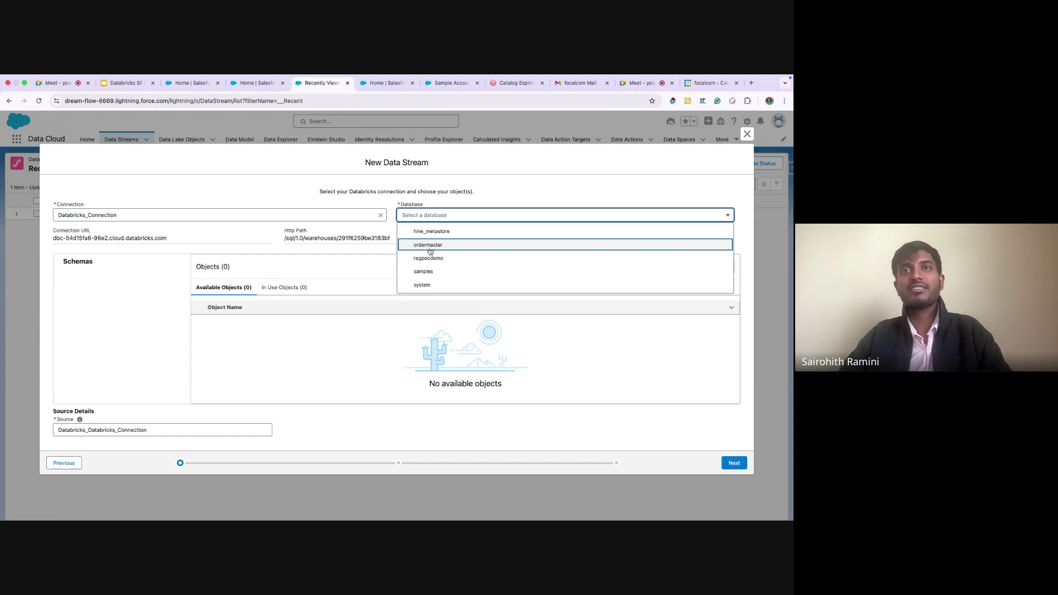
{"action": "left_click", "coordinate": [430, 246]}
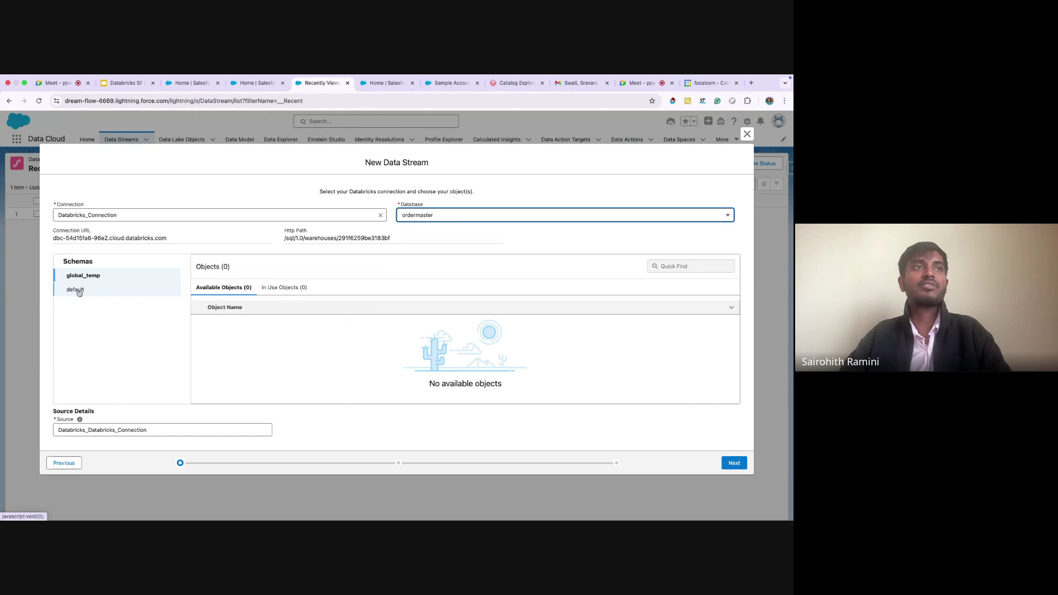
{"action": "left_click", "coordinate": [76, 290]}
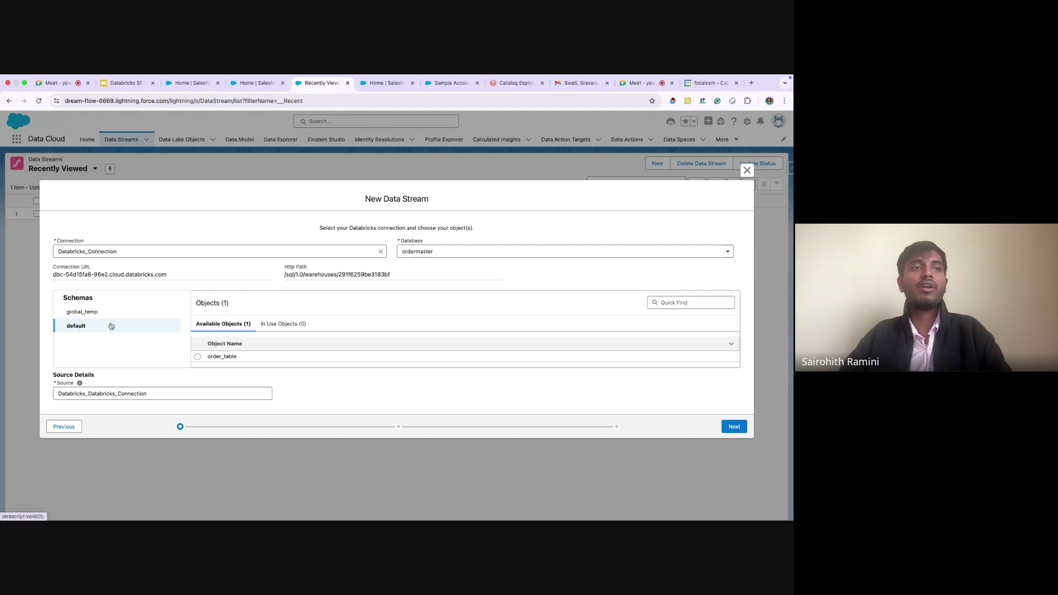
{"action": "left_click", "coordinate": [198, 358]}
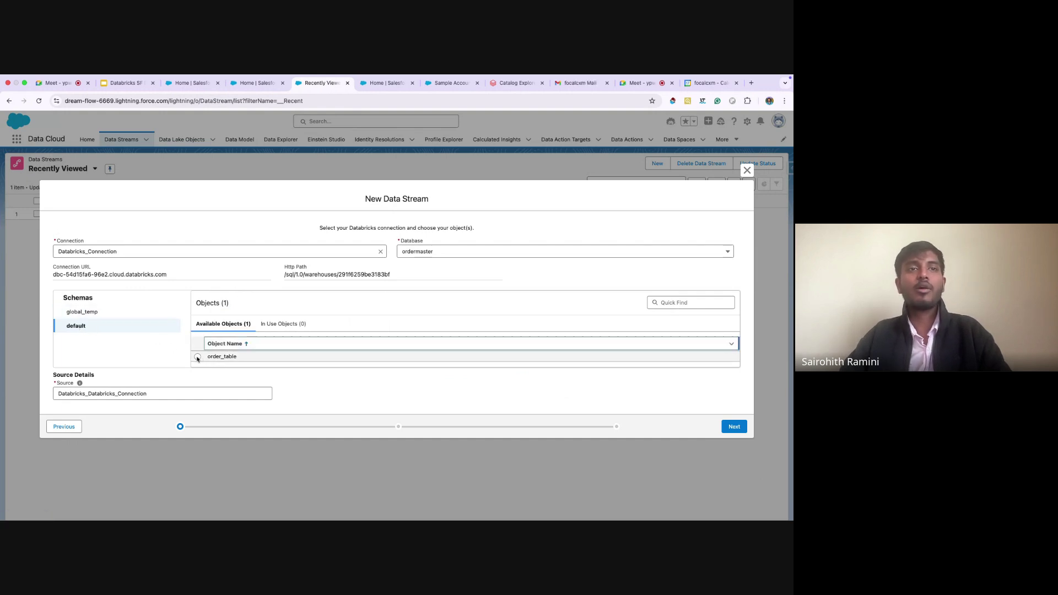
{"action": "left_click", "coordinate": [735, 428]}
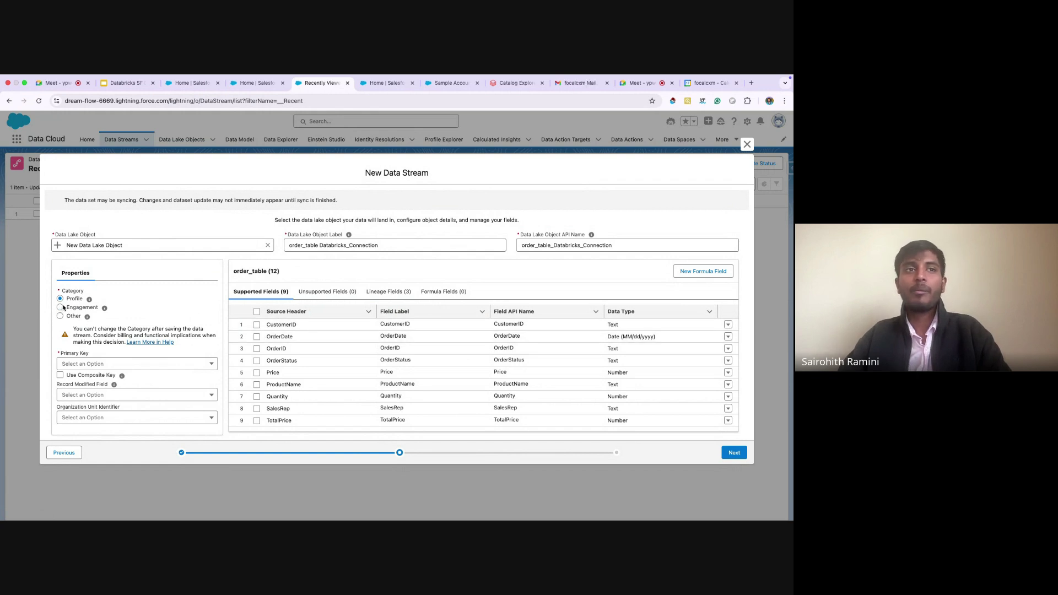
- Set the data lake object's category to Other and its primary key to CustomerID, and discard the new data stream
{"action": "mouse_move", "coordinate": [103, 309]}
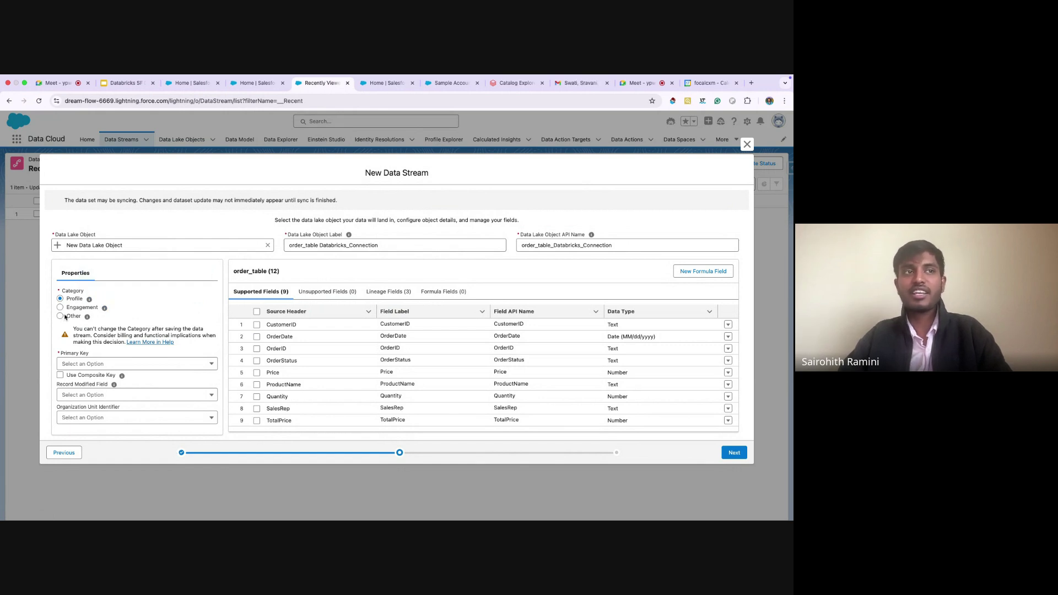
{"action": "left_click", "coordinate": [60, 316]}
{"action": "left_click", "coordinate": [108, 366]}
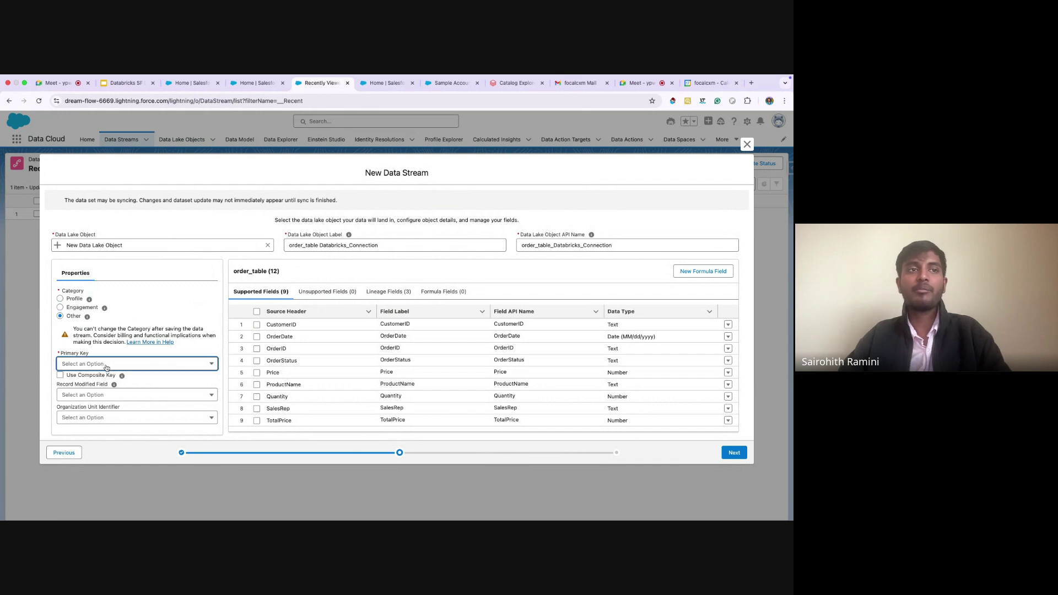
{"action": "left_click", "coordinate": [109, 380]}
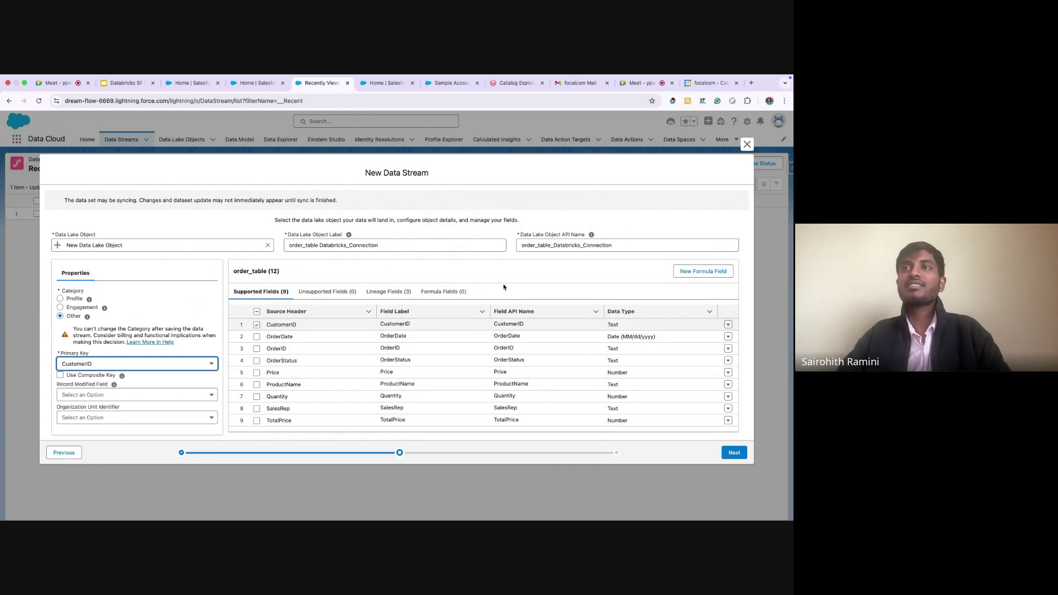
{"action": "left_click", "coordinate": [746, 144]}
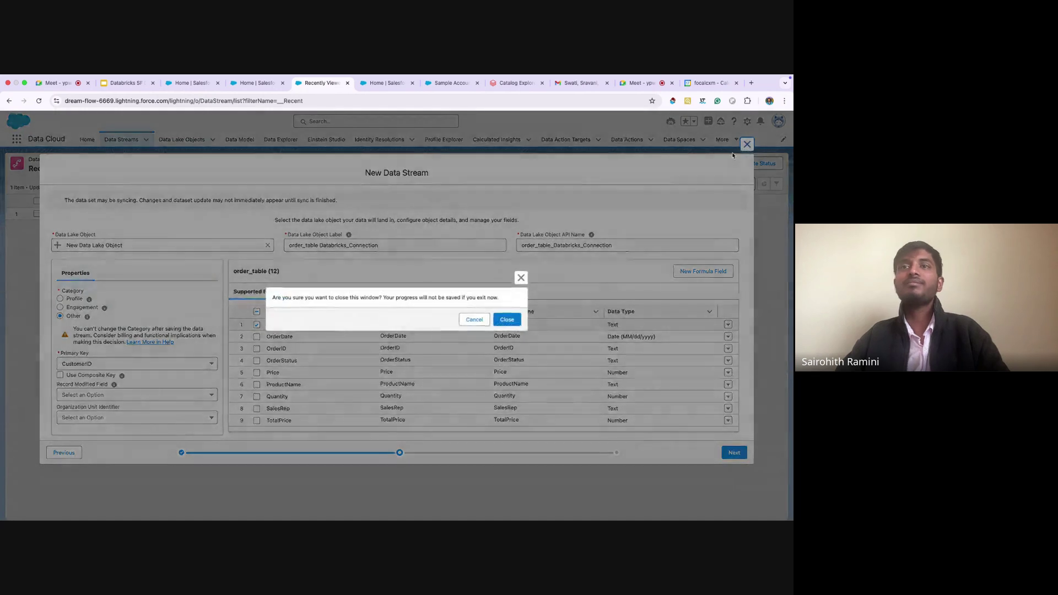
{"action": "left_click", "coordinate": [518, 327]}
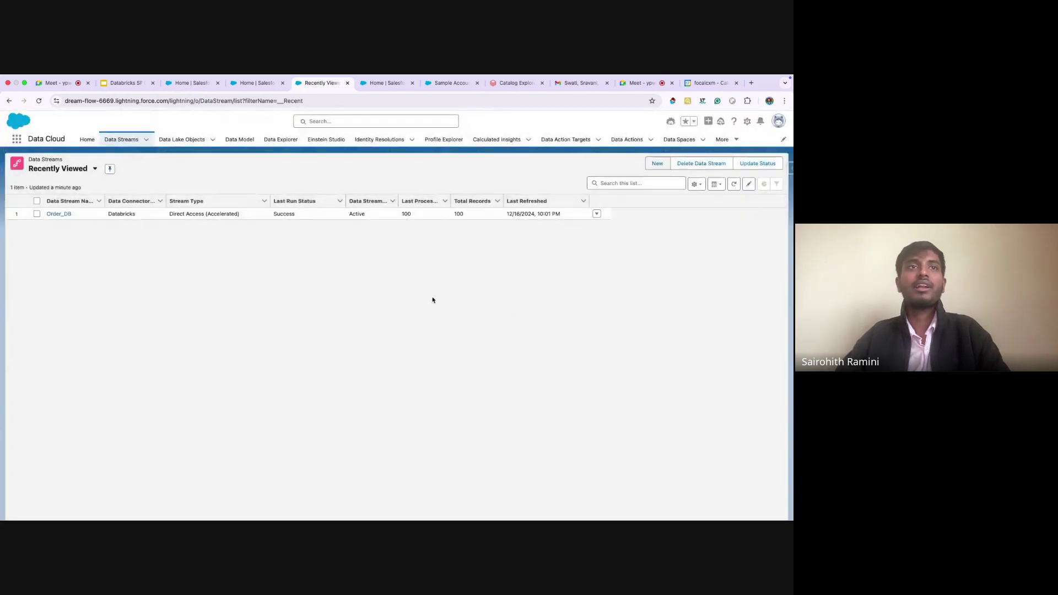
- Open the existing Order_DB data stream and review its properties, fields and data mapping summary
{"action": "left_click", "coordinate": [74, 216]}
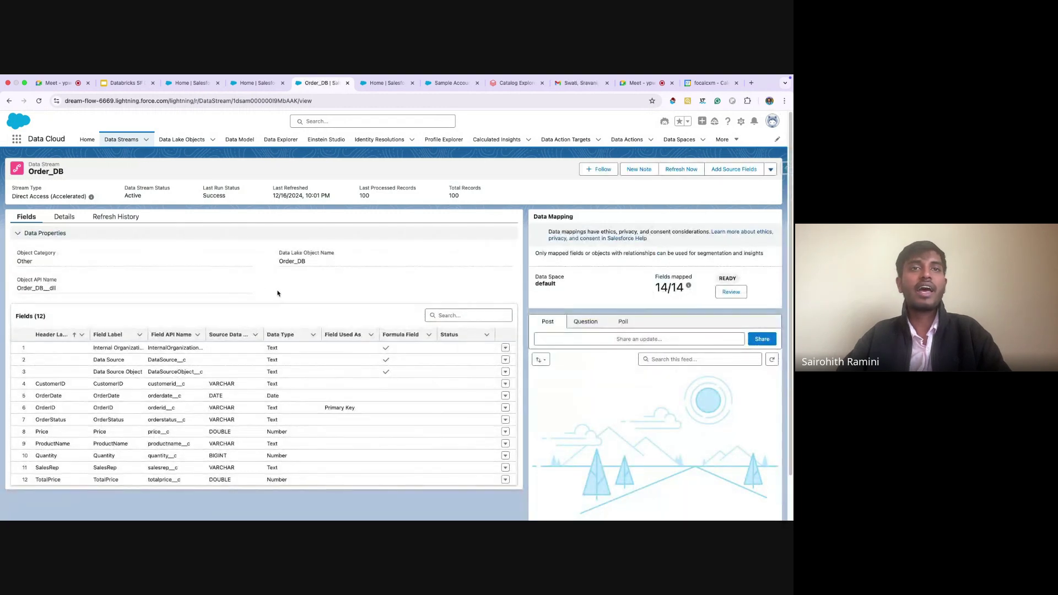
{"action": "scroll", "coordinate": [278, 293], "scroll_direction": "down", "scroll_amount": 2}
{"action": "scroll", "coordinate": [303, 279], "scroll_direction": "up", "scroll_amount": 2}
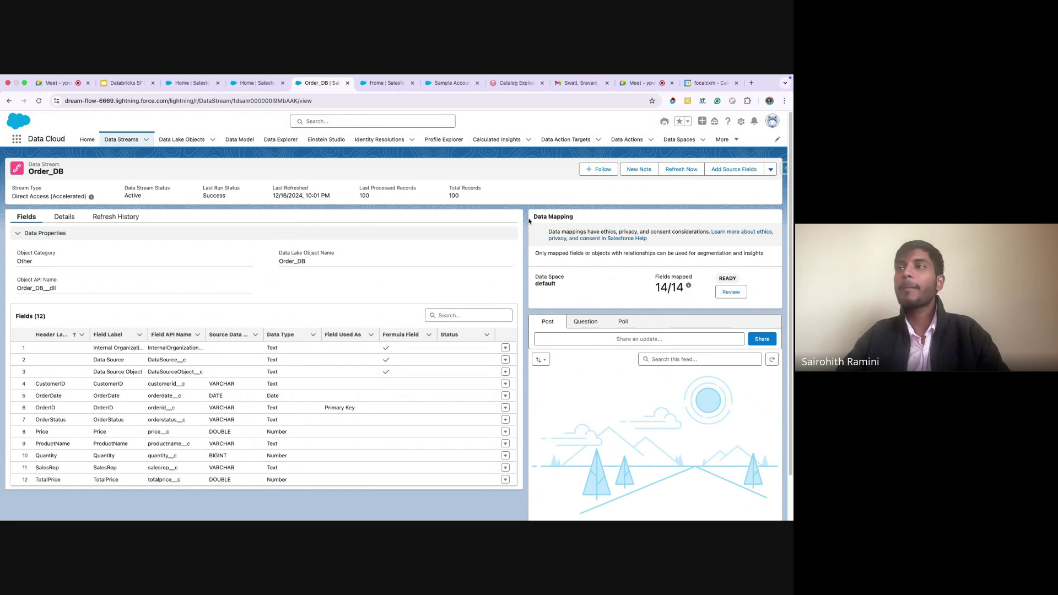
- Review how the Order_DB data lake object's fields map to the Account and Order_DB data model entities, and save and close the mappings
{"action": "left_click", "coordinate": [731, 292]}
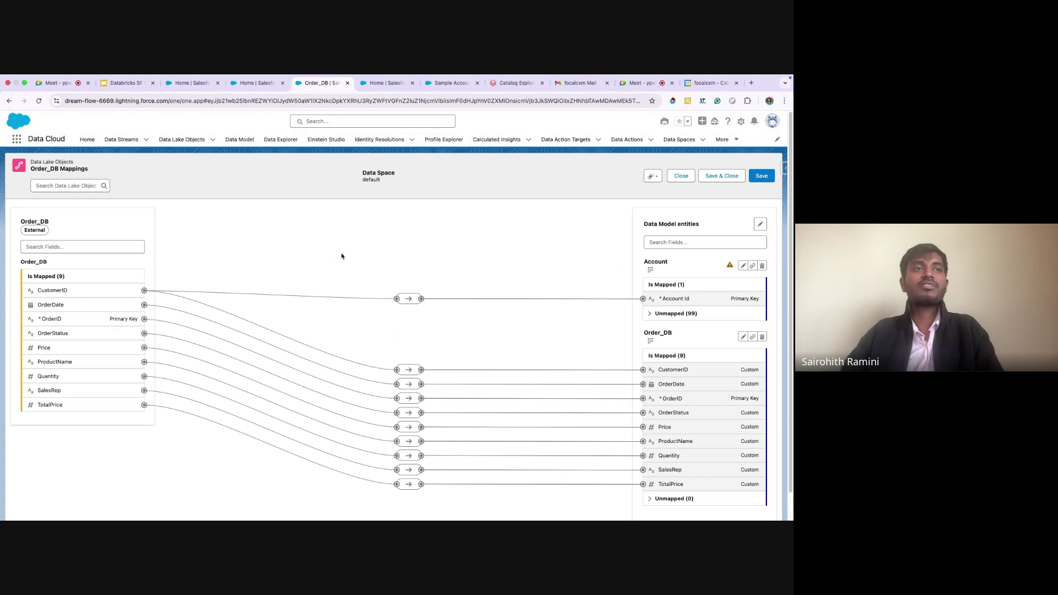
{"action": "scroll", "coordinate": [233, 289], "scroll_direction": "down", "scroll_amount": 1}
{"action": "scroll", "coordinate": [234, 290], "scroll_direction": "down", "scroll_amount": 1}
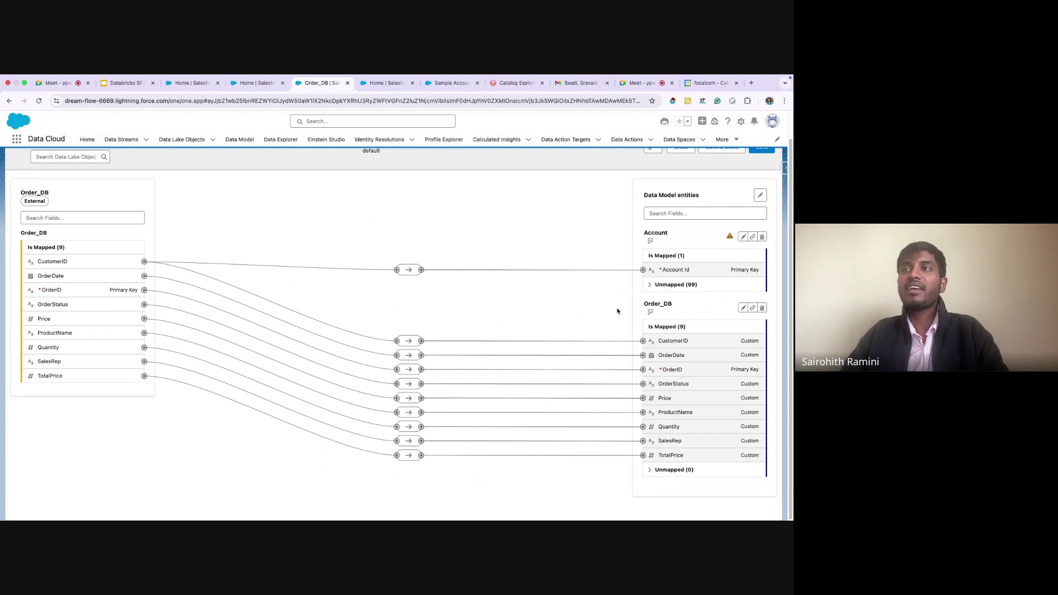
{"action": "scroll", "coordinate": [619, 314], "scroll_direction": "up", "scroll_amount": 1}
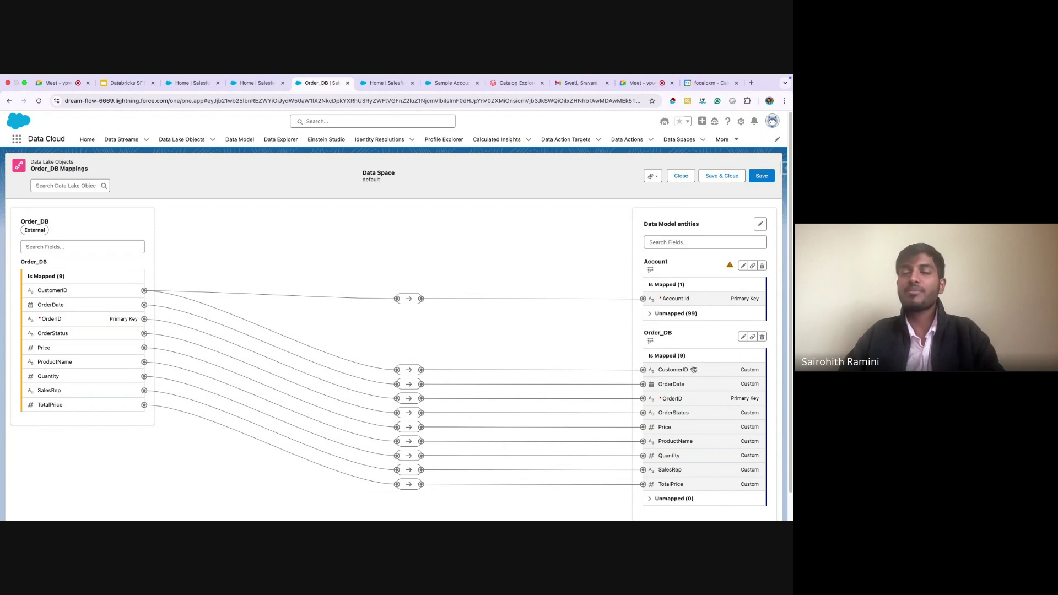
{"action": "scroll", "coordinate": [689, 364], "scroll_direction": "down", "scroll_amount": 2}
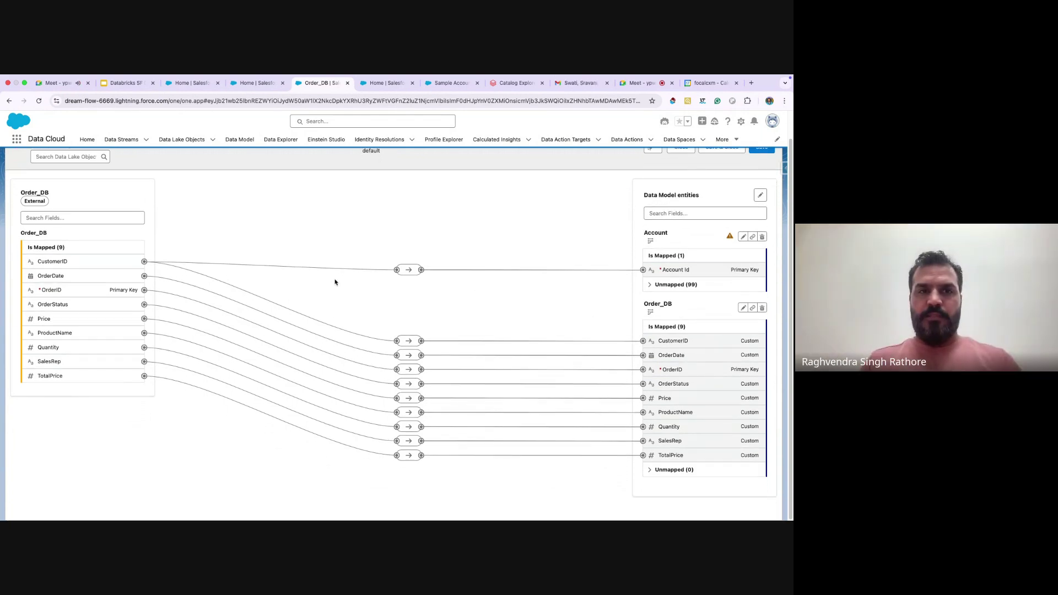
{"action": "left_click", "coordinate": [408, 271]}
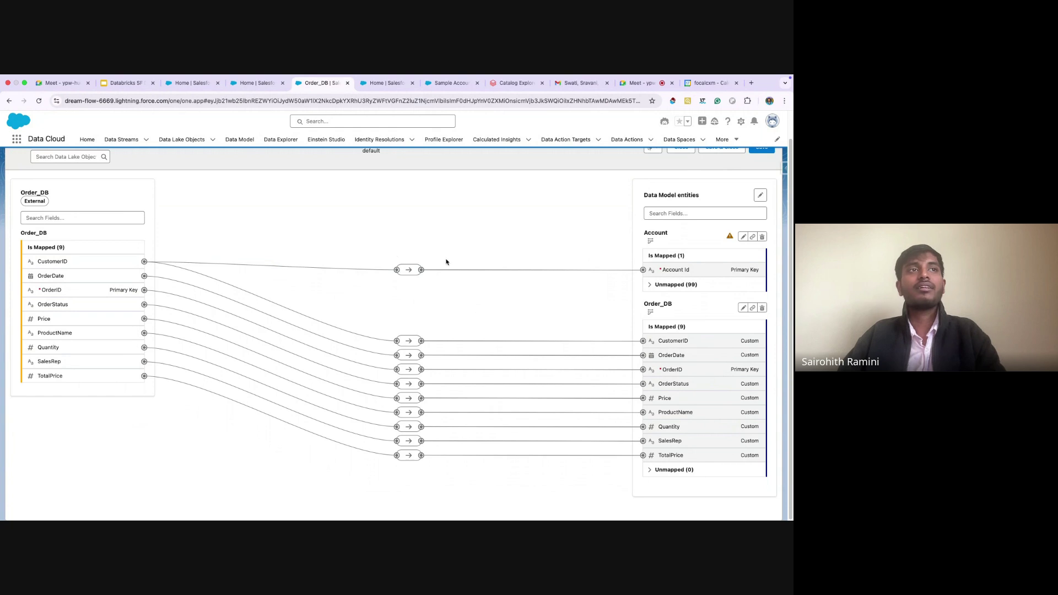
{"action": "scroll", "coordinate": [486, 231], "scroll_direction": "up", "scroll_amount": 2}
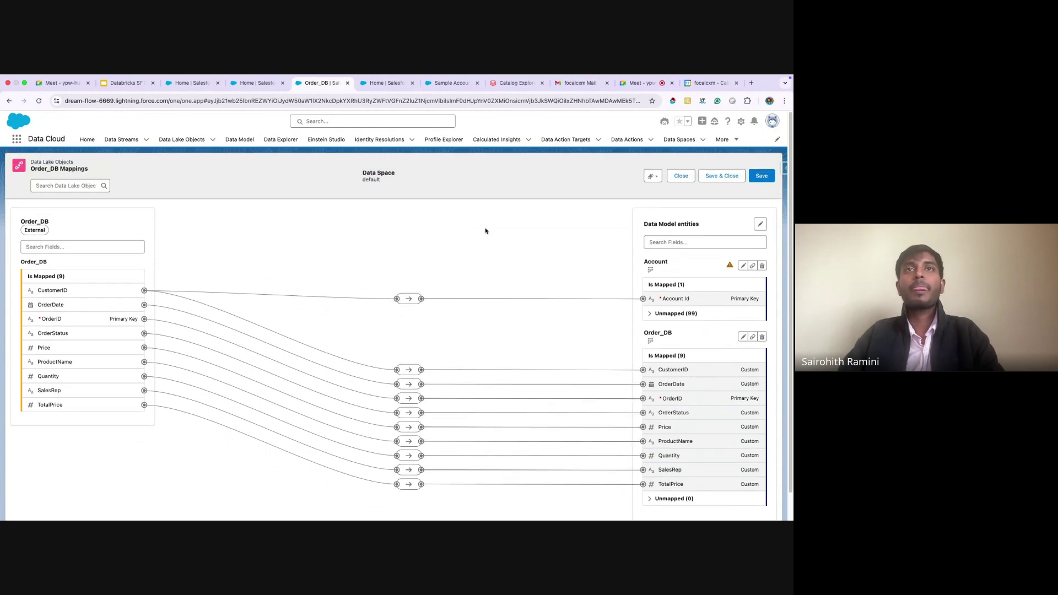
{"action": "left_click", "coordinate": [724, 177]}
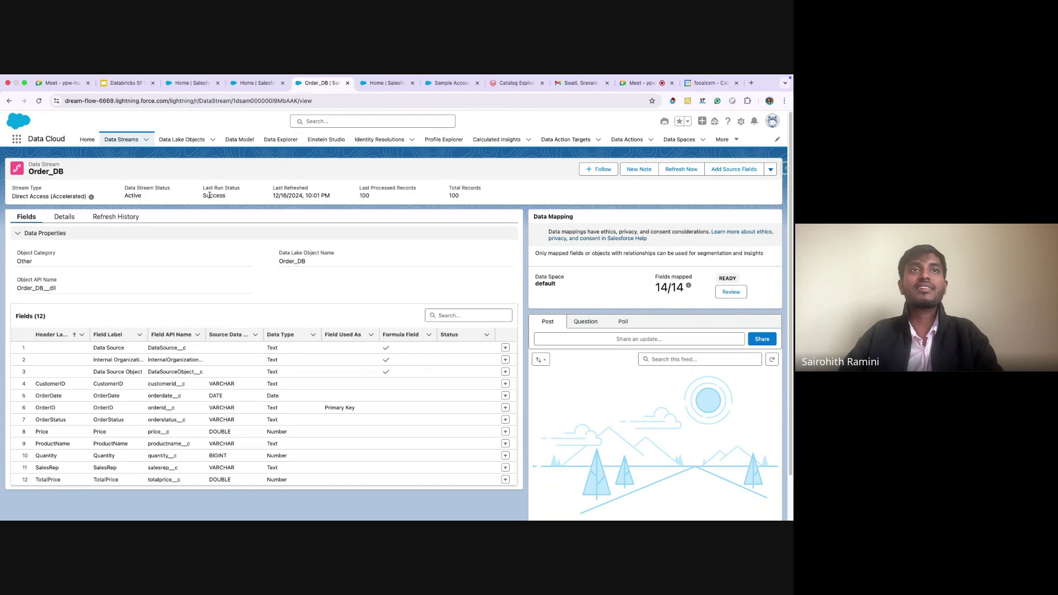
- Review the Order_DB data stream's refresh history and its information, connection and data stream definition details
{"action": "left_click", "coordinate": [116, 219]}
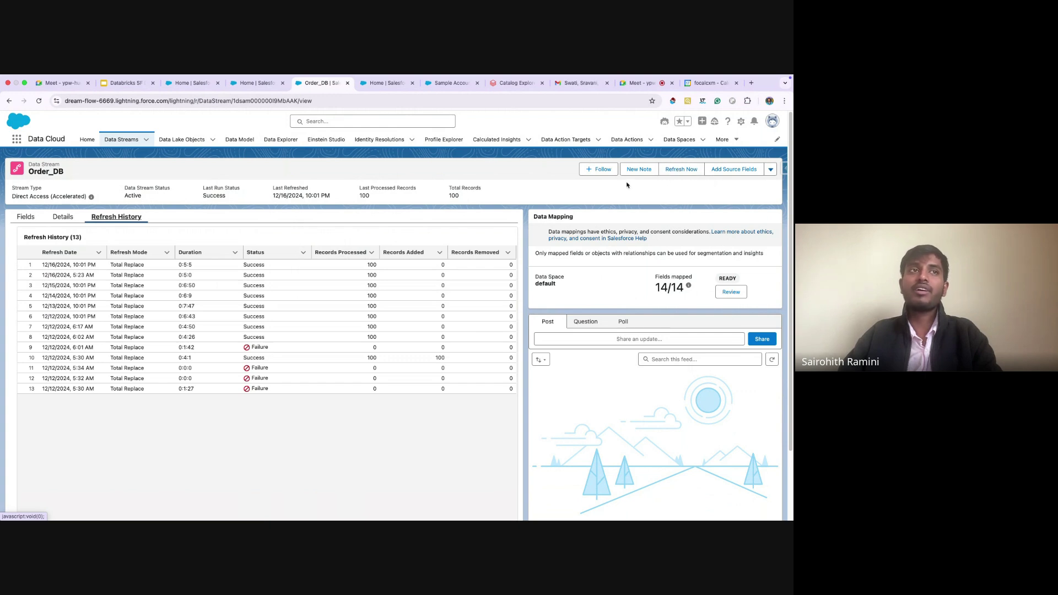
{"action": "left_click", "coordinate": [75, 219]}
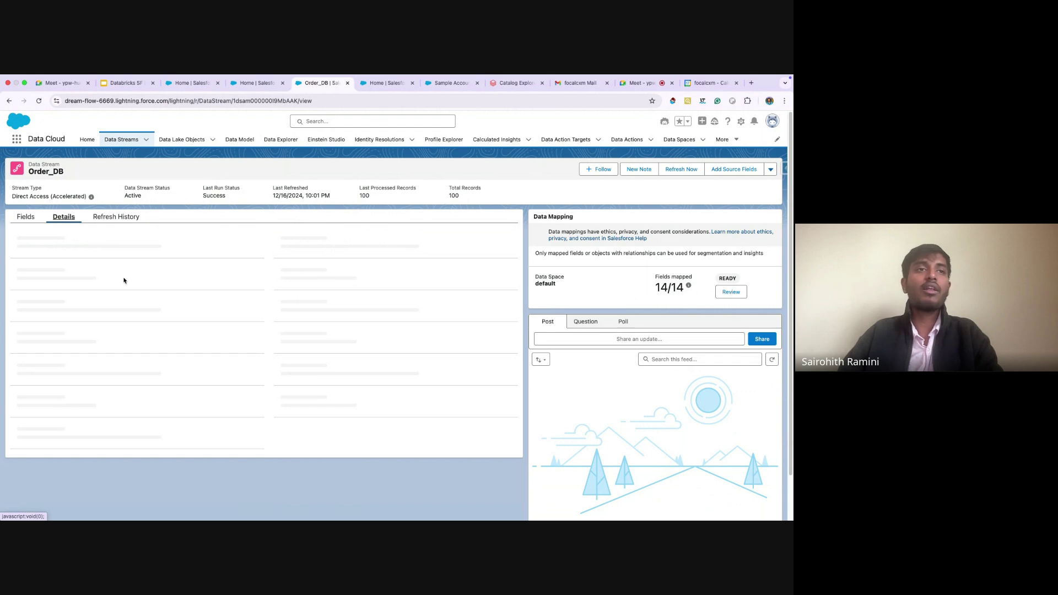
{"action": "scroll", "coordinate": [138, 284], "scroll_direction": "down", "scroll_amount": 1}
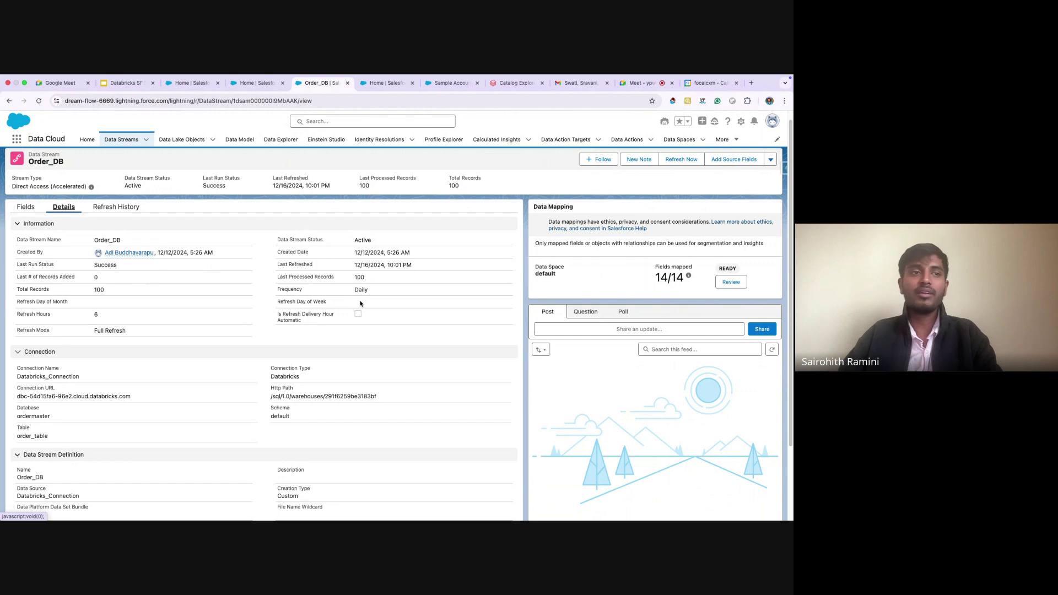
{"action": "scroll", "coordinate": [361, 301], "scroll_direction": "down", "scroll_amount": 3}
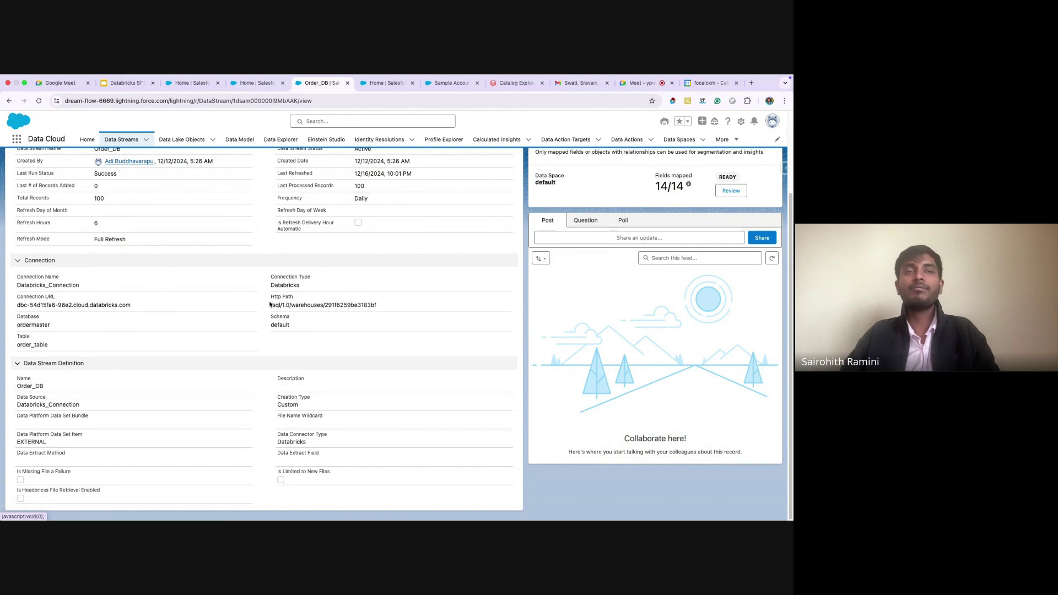
{"action": "scroll", "coordinate": [262, 302], "scroll_direction": "up", "scroll_amount": 1}
{"action": "scroll", "coordinate": [262, 302], "scroll_direction": "up", "scroll_amount": 3}
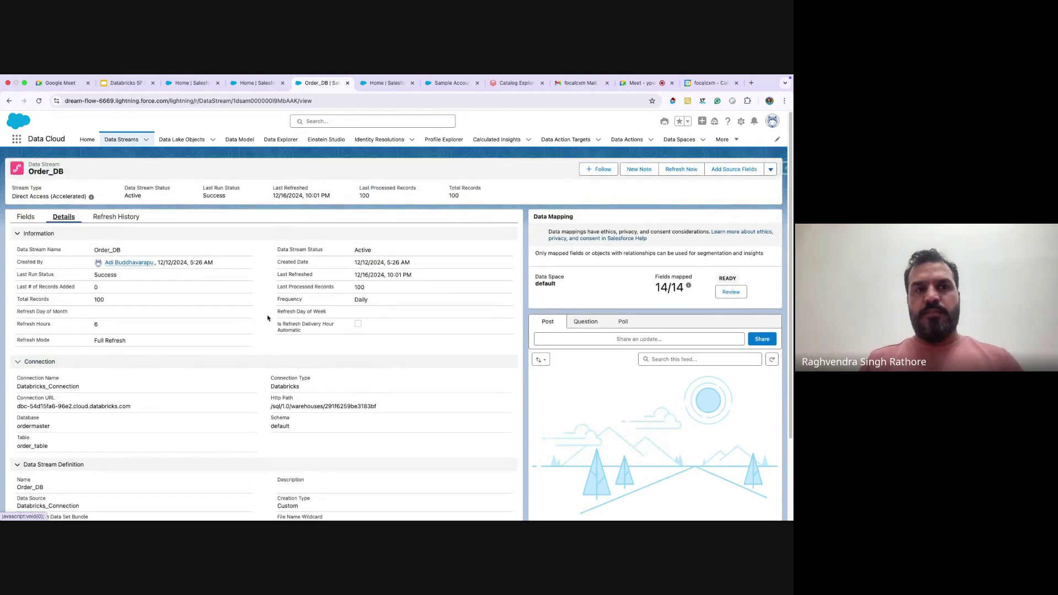
{"action": "scroll", "coordinate": [268, 318], "scroll_direction": "down", "scroll_amount": 1}
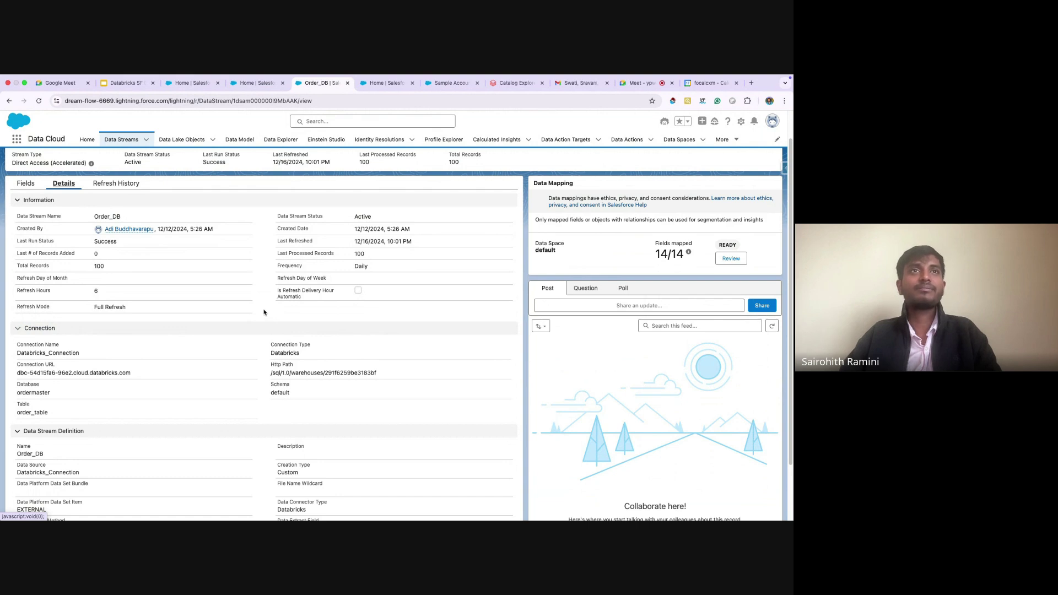
- Display the records of the Order_DB data model object from the default data space in Data Explorer
{"action": "left_click", "coordinate": [279, 140]}
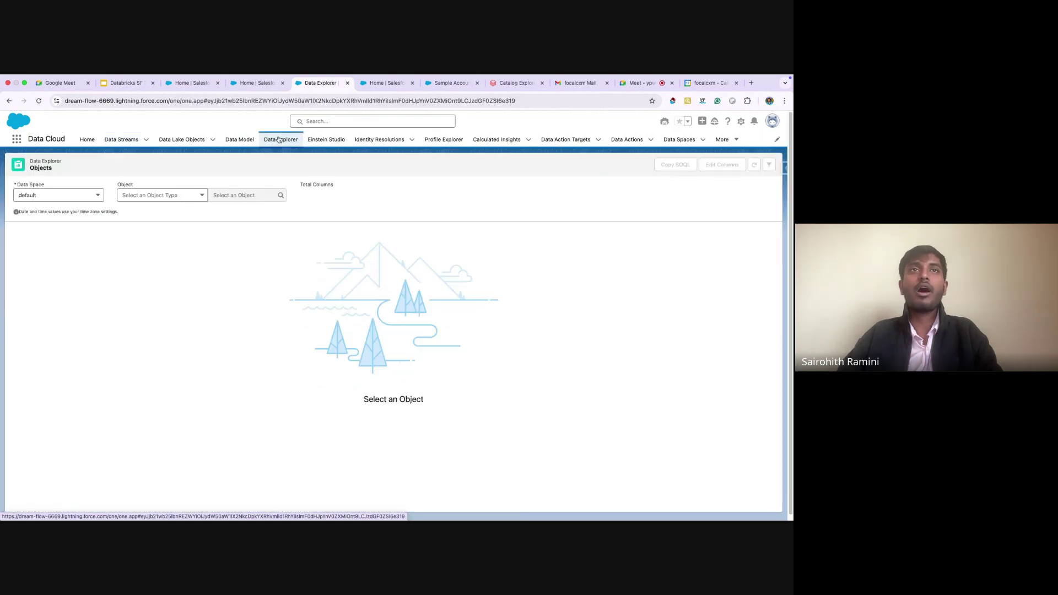
{"action": "left_click", "coordinate": [77, 196]}
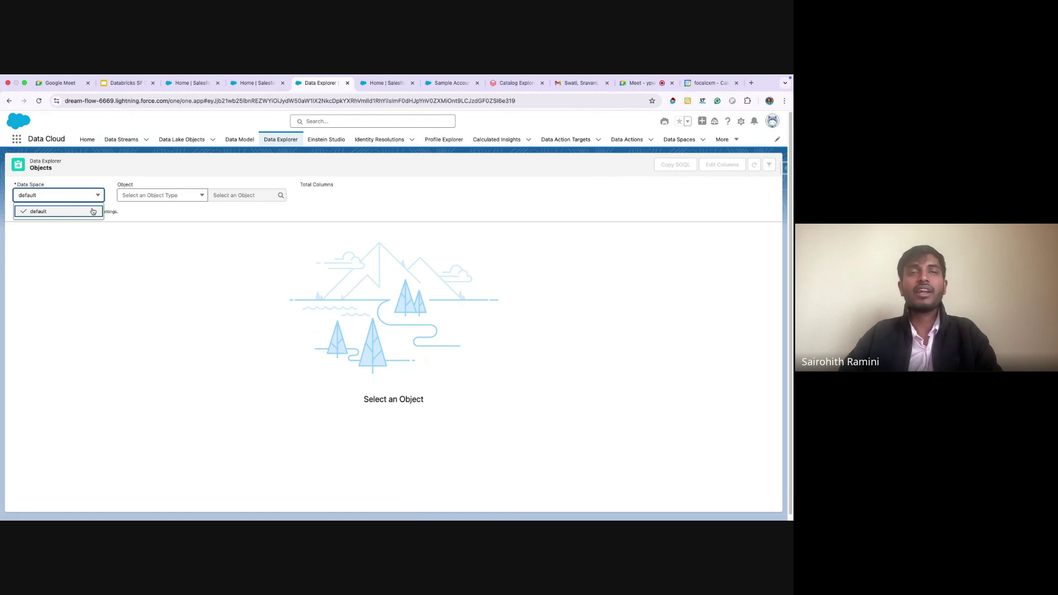
{"action": "left_click", "coordinate": [89, 212]}
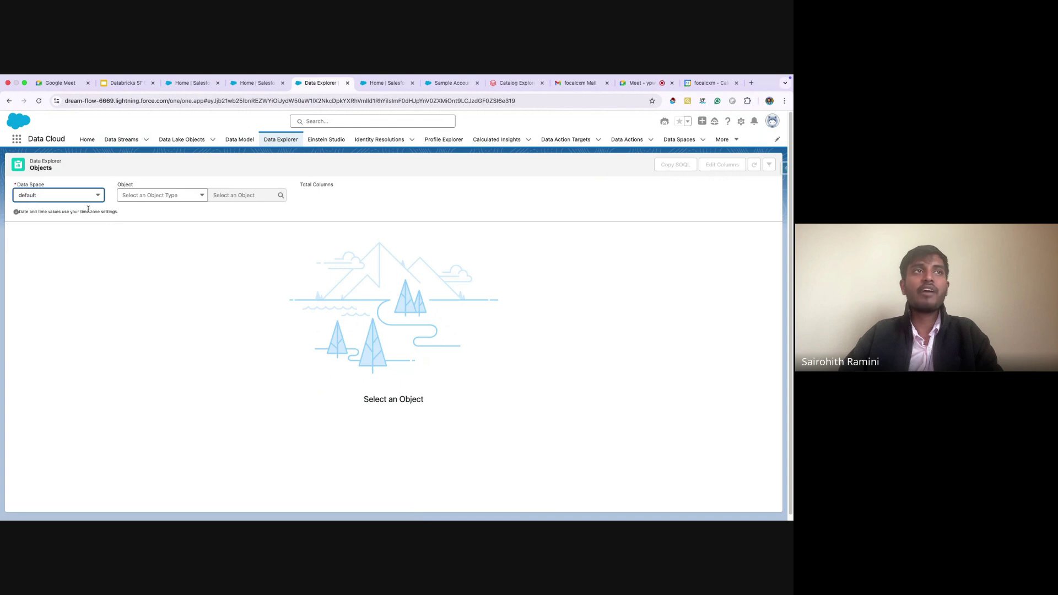
{"action": "left_click", "coordinate": [161, 198]}
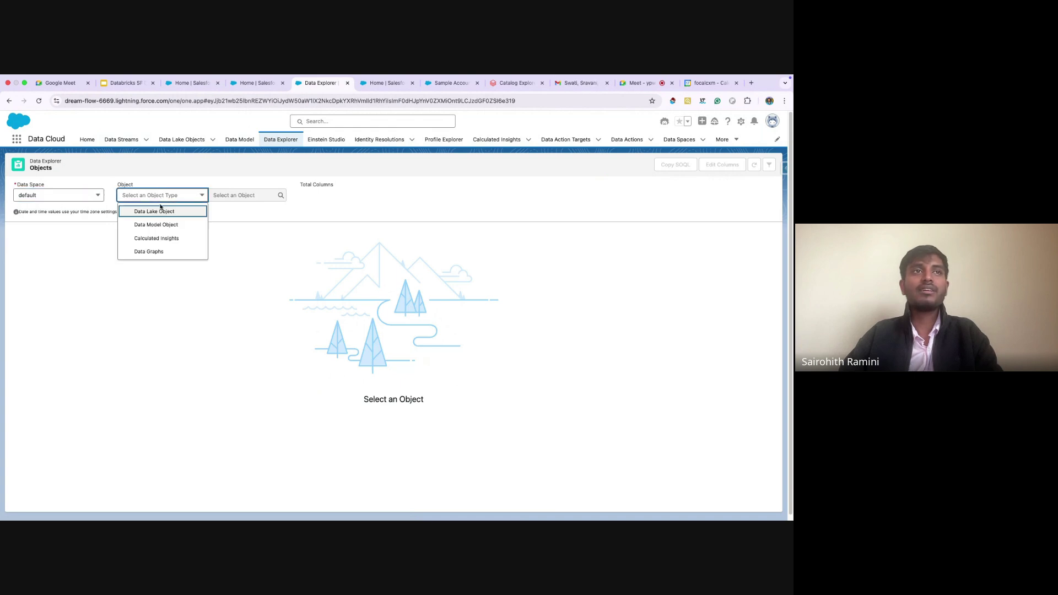
{"action": "left_click", "coordinate": [163, 225]}
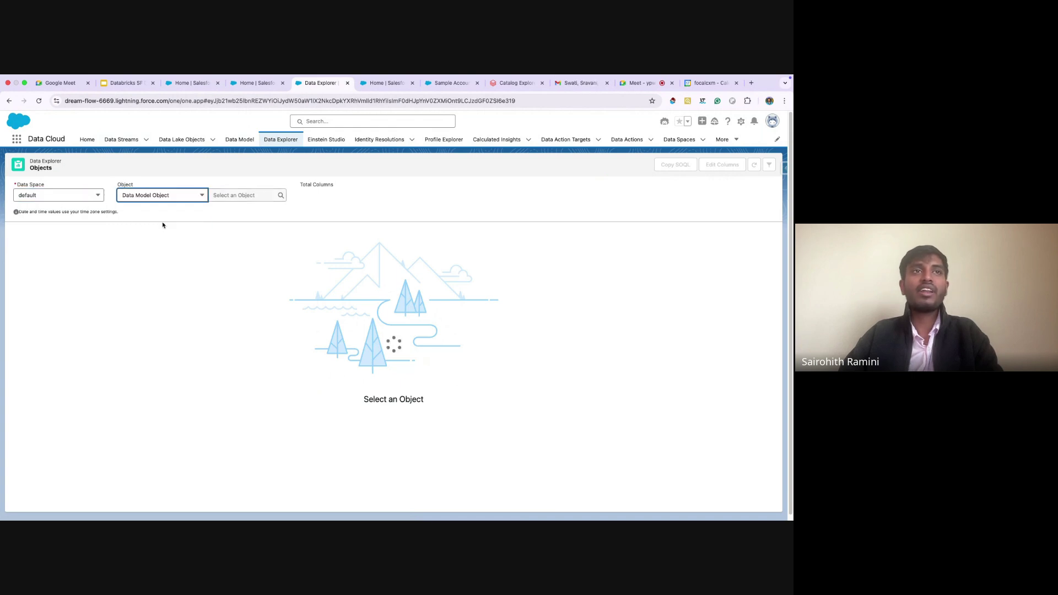
{"action": "left_click", "coordinate": [232, 194]}
{"action": "left_click", "coordinate": [252, 287]}
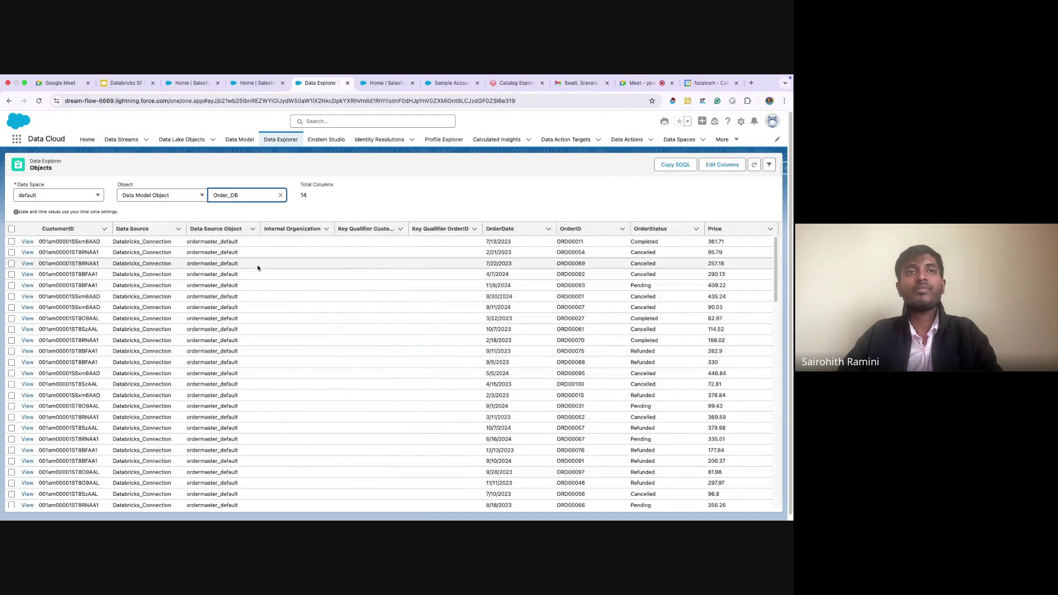
- Look through the Order_DB order records down to the last row and check the available object types
{"action": "scroll", "coordinate": [220, 292], "scroll_direction": "down", "scroll_amount": 6}
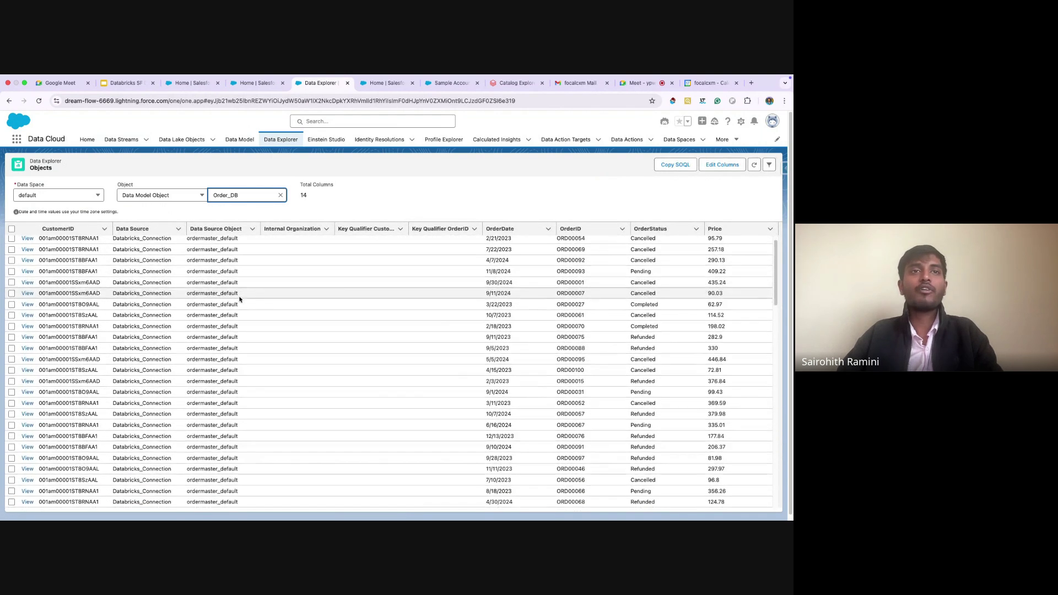
{"action": "scroll", "coordinate": [240, 302], "scroll_direction": "down", "scroll_amount": 8}
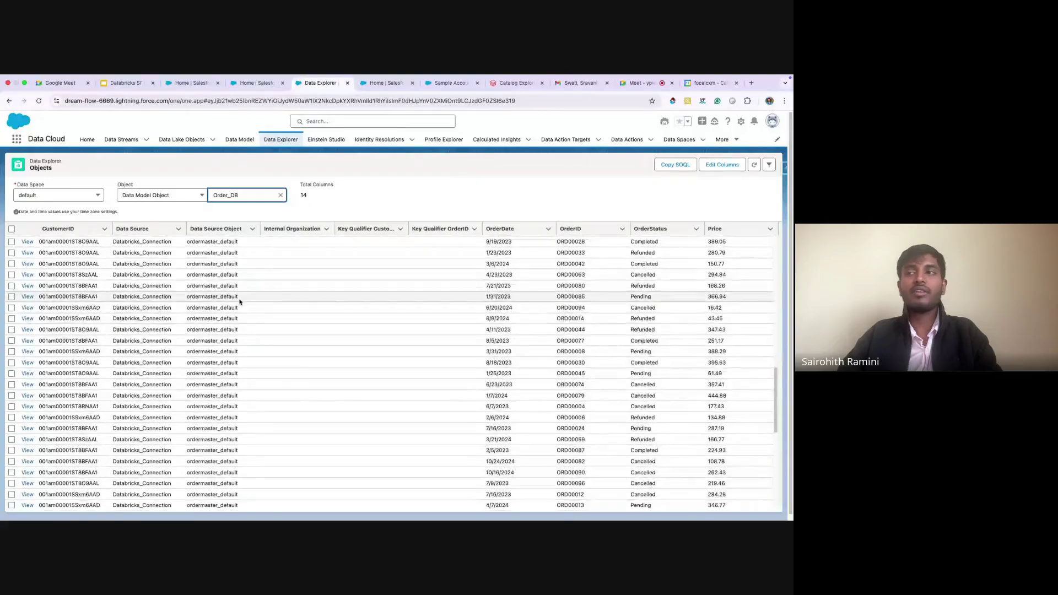
{"action": "scroll", "coordinate": [241, 301], "scroll_direction": "down", "scroll_amount": 5}
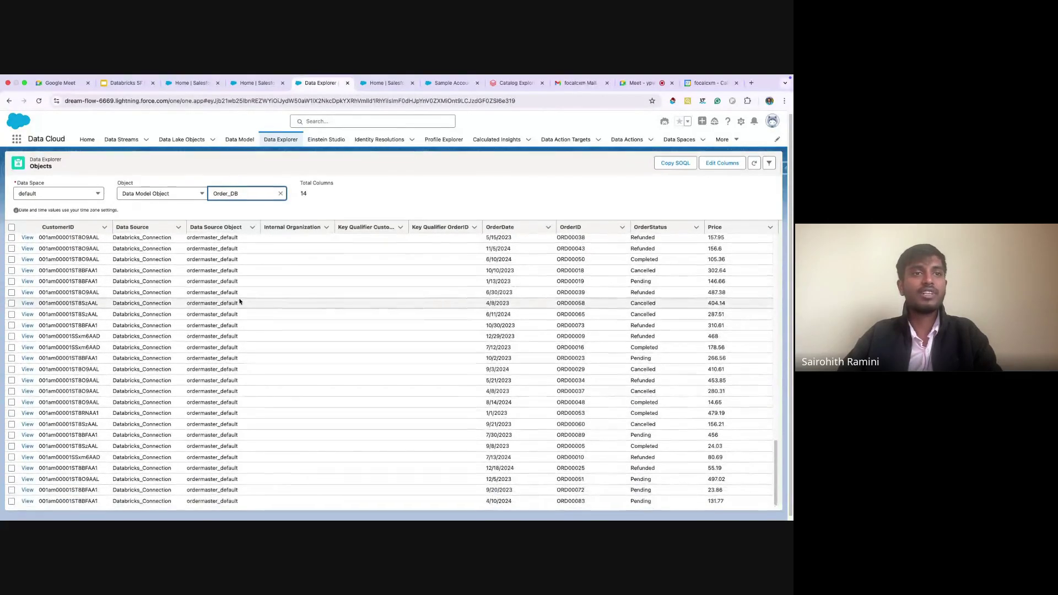
{"action": "scroll", "coordinate": [238, 300], "scroll_direction": "up", "scroll_amount": 20}
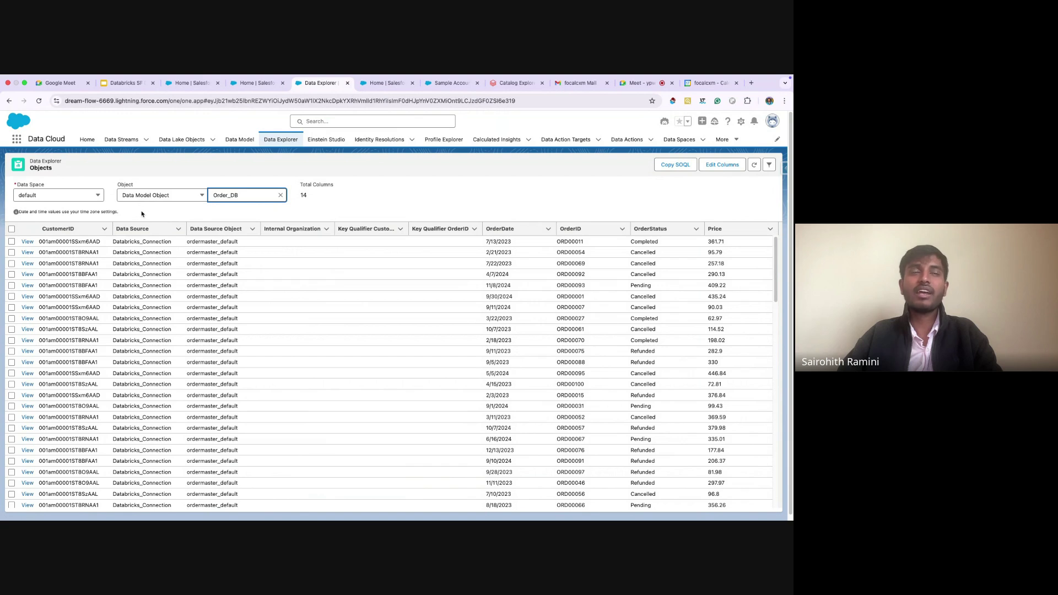
{"action": "left_click", "coordinate": [174, 200]}
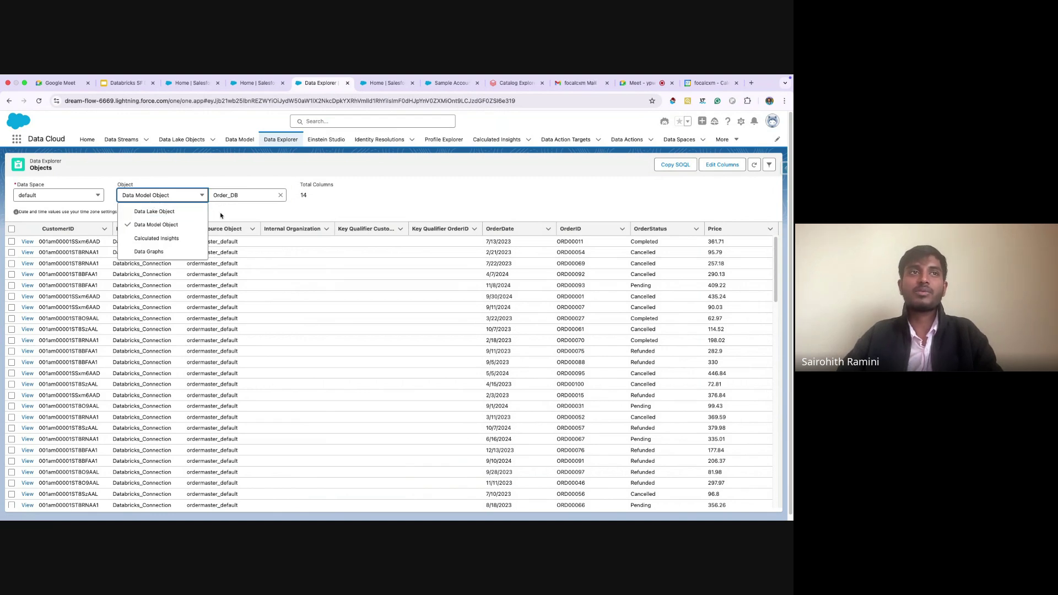
{"action": "left_click", "coordinate": [221, 216]}
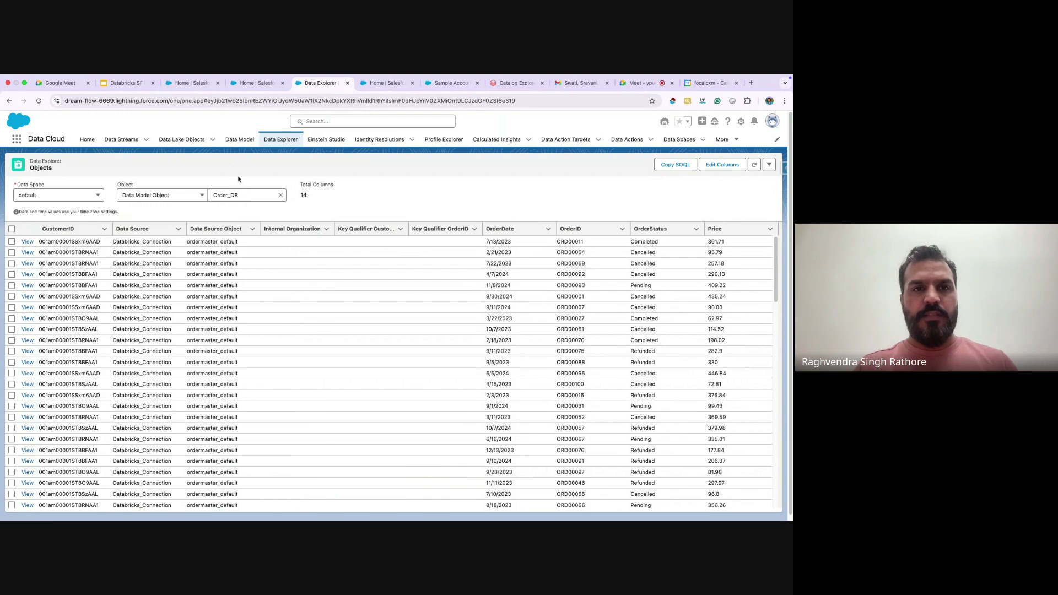
- Open the Order_DB data model object and examine its relationships to other objects
{"action": "left_click", "coordinate": [240, 140]}
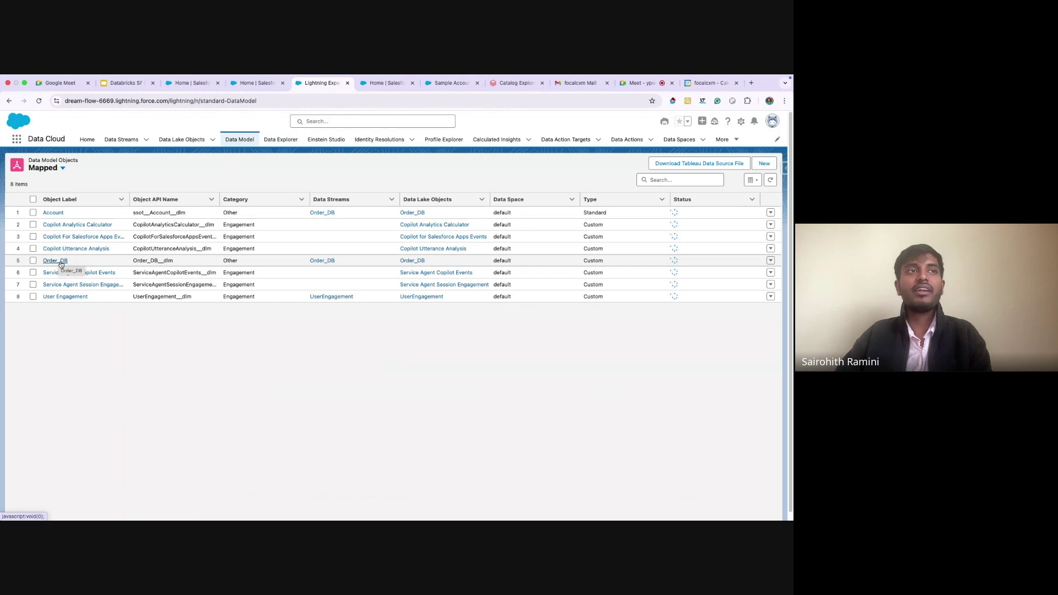
{"action": "left_click", "coordinate": [61, 263]}
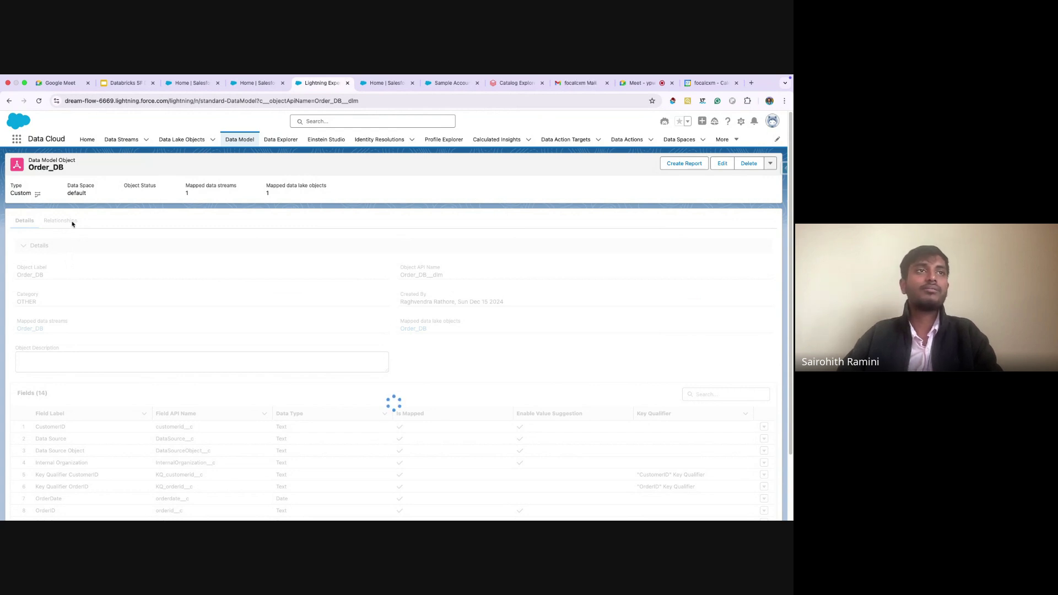
{"action": "left_click", "coordinate": [62, 221]}
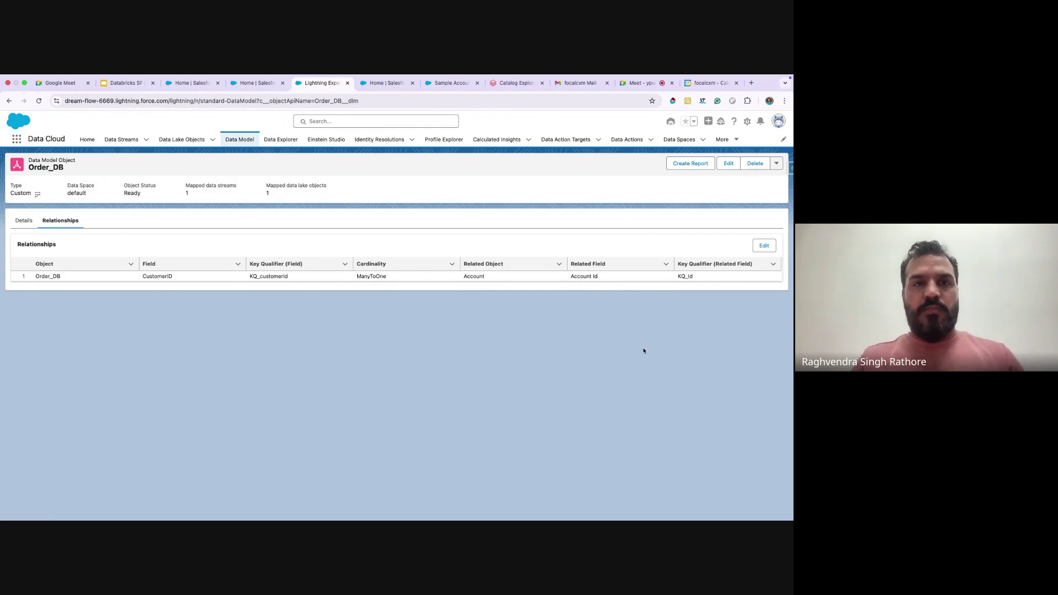
- Switch to the Sales app, open Sample Account 1 from the Focal Accounts list view and show its customer orders
{"action": "left_click", "coordinate": [16, 139]}
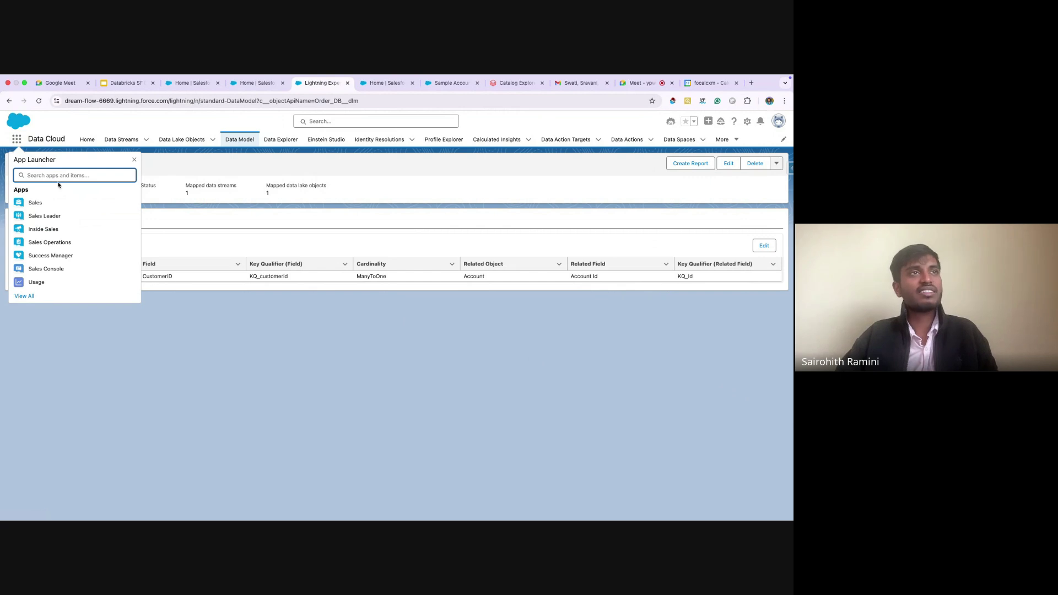
{"action": "left_click", "coordinate": [31, 204]}
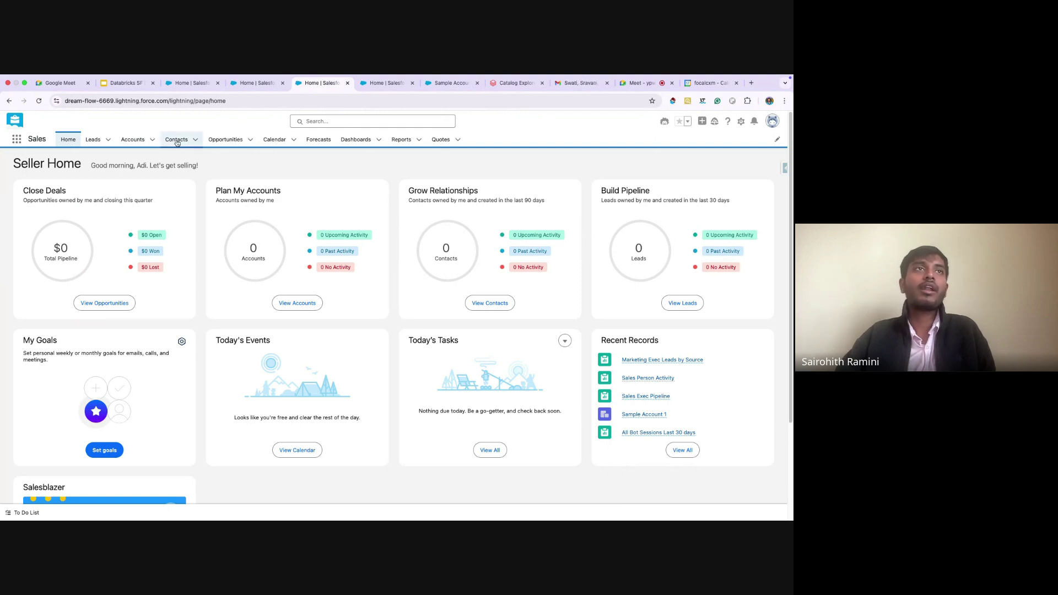
{"action": "left_click", "coordinate": [133, 141]}
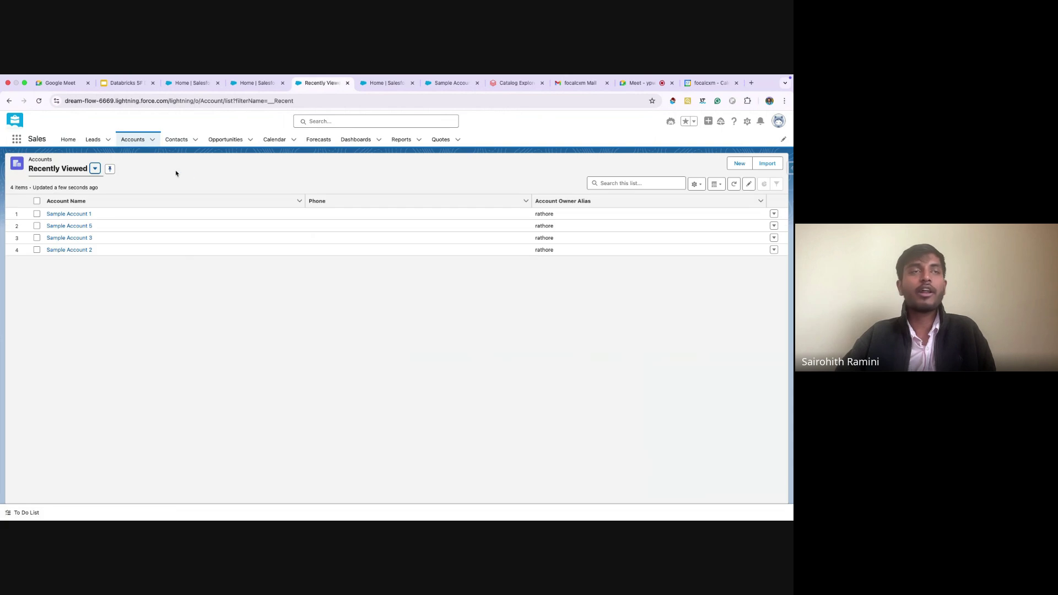
{"action": "left_click", "coordinate": [67, 170]}
{"action": "left_click", "coordinate": [71, 213]}
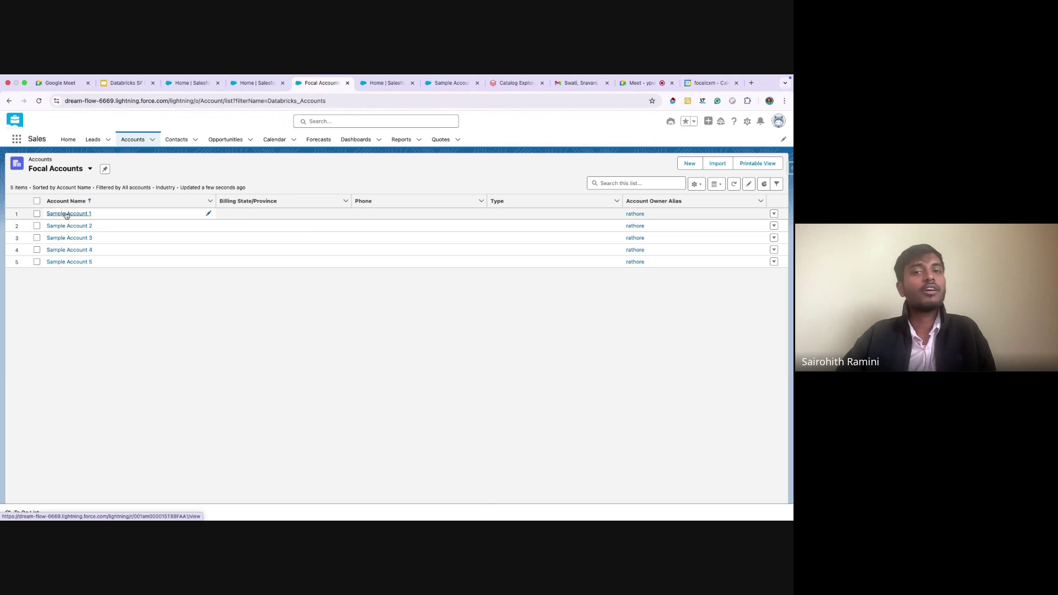
{"action": "left_click", "coordinate": [69, 214]}
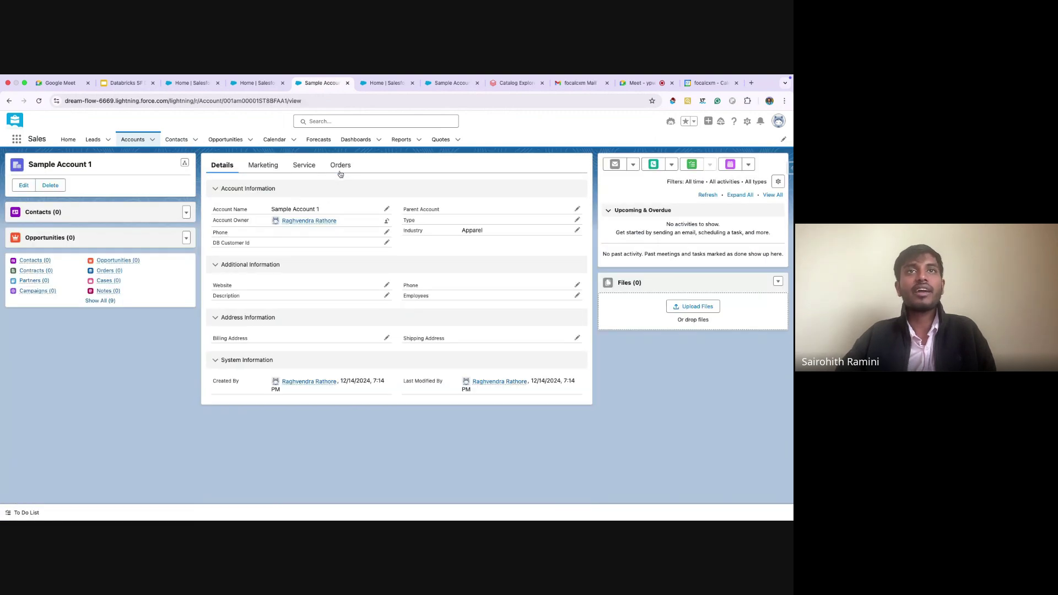
{"action": "left_click", "coordinate": [340, 166]}
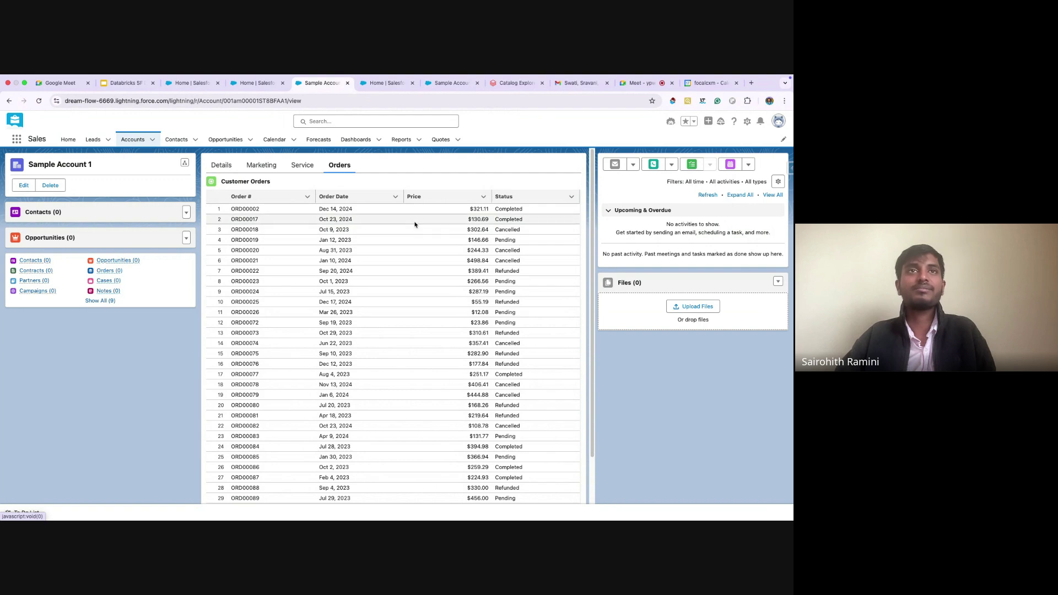
- Switch to the Databricks SF Data Cloud Integration presentation in Google Slides and present its closing slide 5 full screen
{"action": "left_click", "coordinate": [128, 84]}
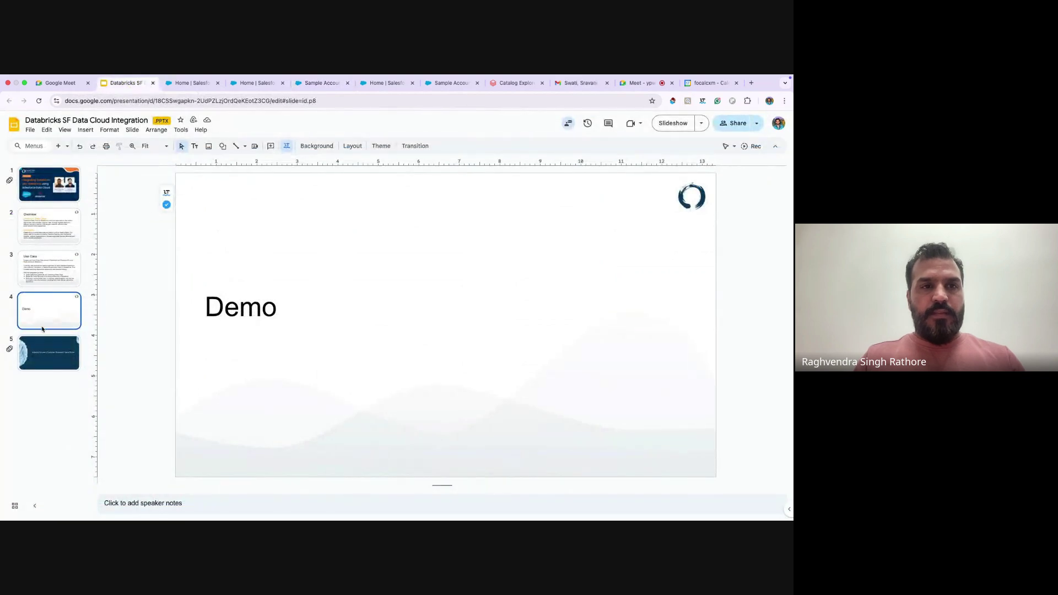
{"action": "left_click", "coordinate": [58, 351]}
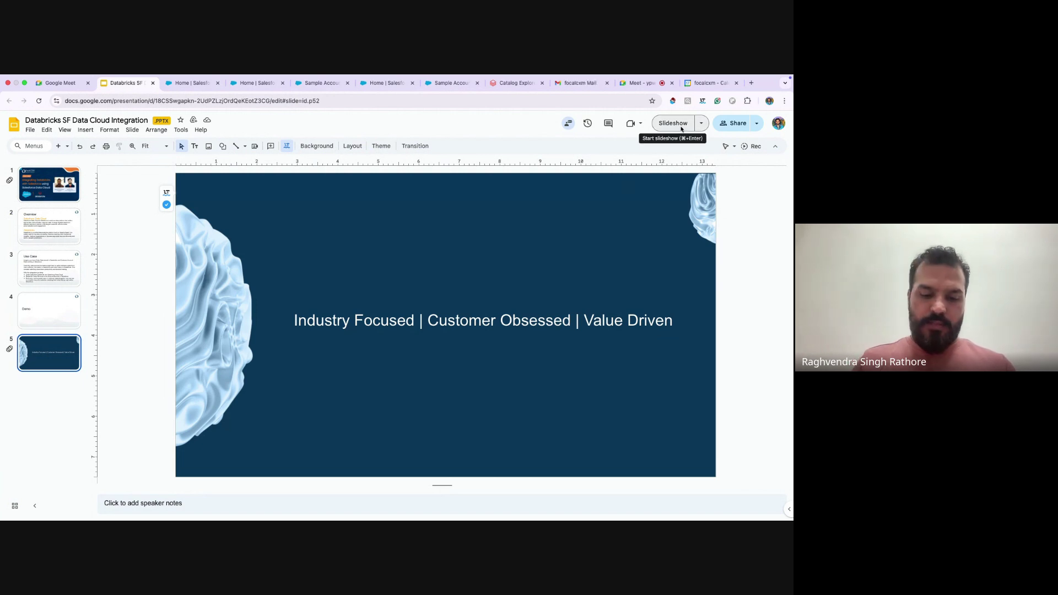
{"action": "left_click", "coordinate": [682, 129]}
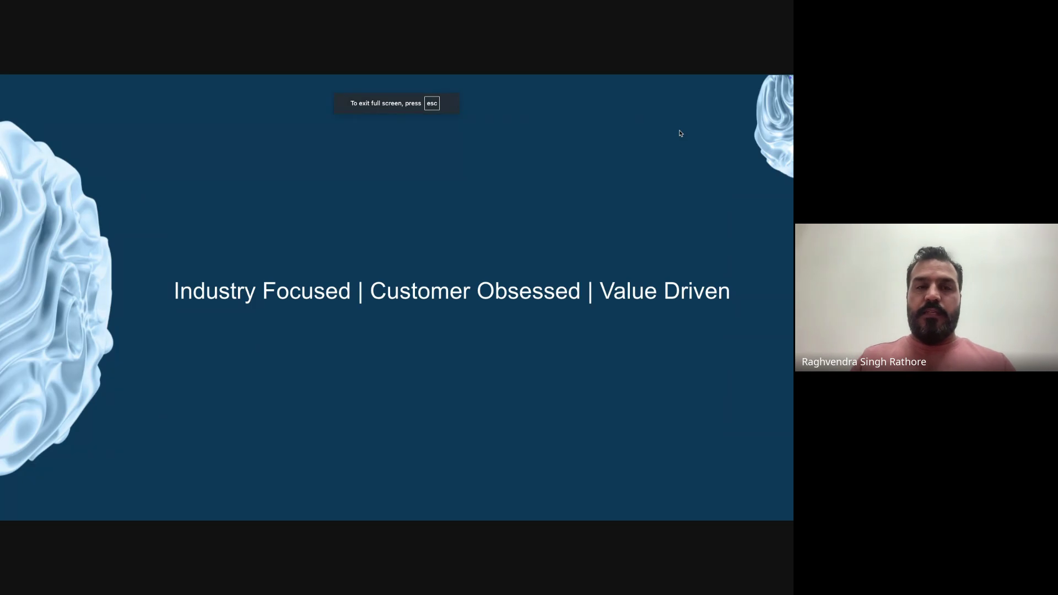